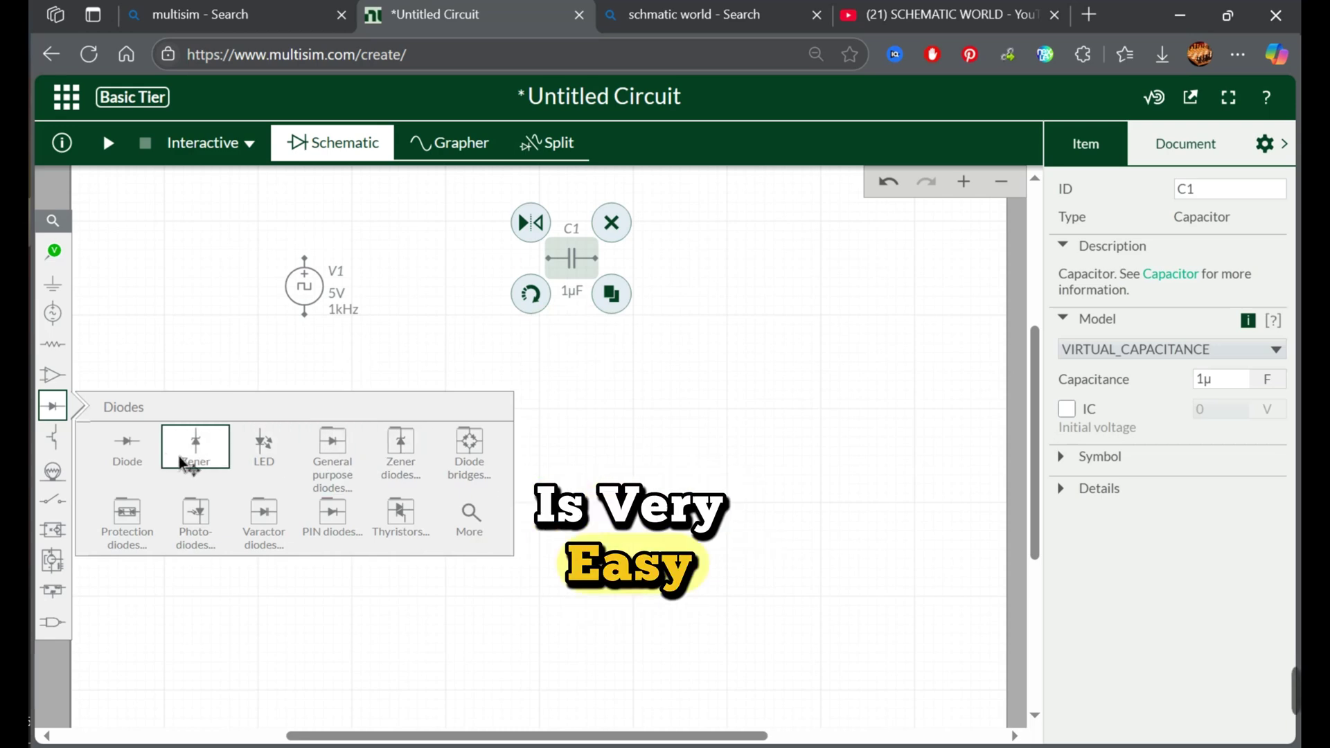
Place a Zener diode on the schematic beside capacitor C1, slightly lower, and deselect it
left_click(196, 453)
left_click(719, 320)
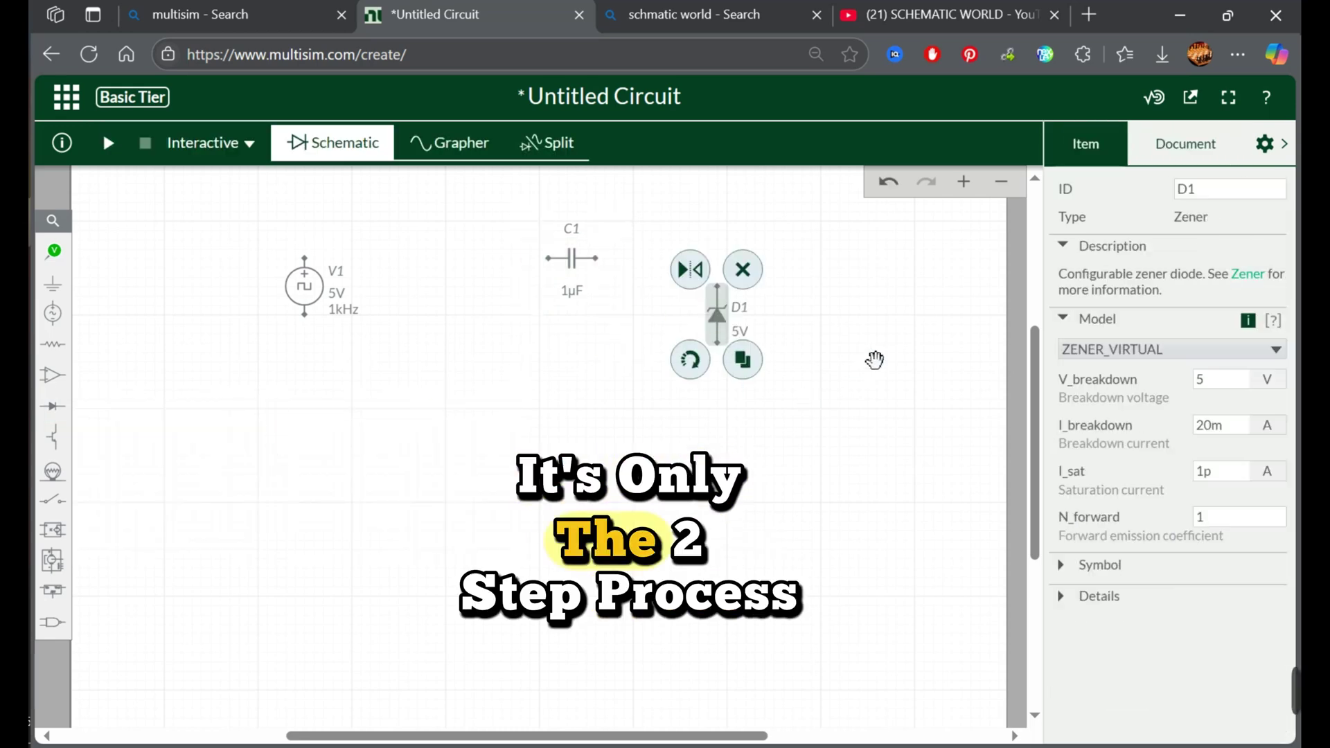
left_click(872, 358)
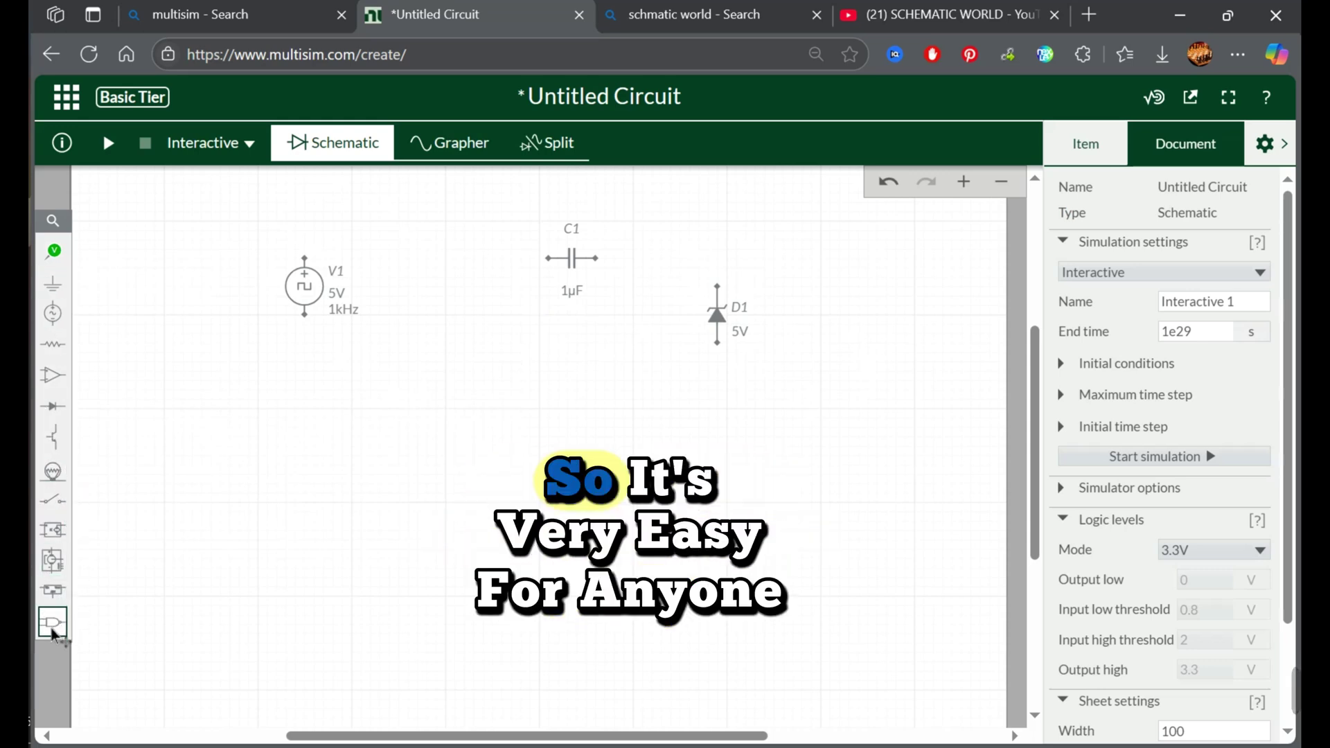
Wire the positive terminal of source V1 to the near terminal of capacitor C1 and start a wire from C1's other terminal
left_click(306, 259)
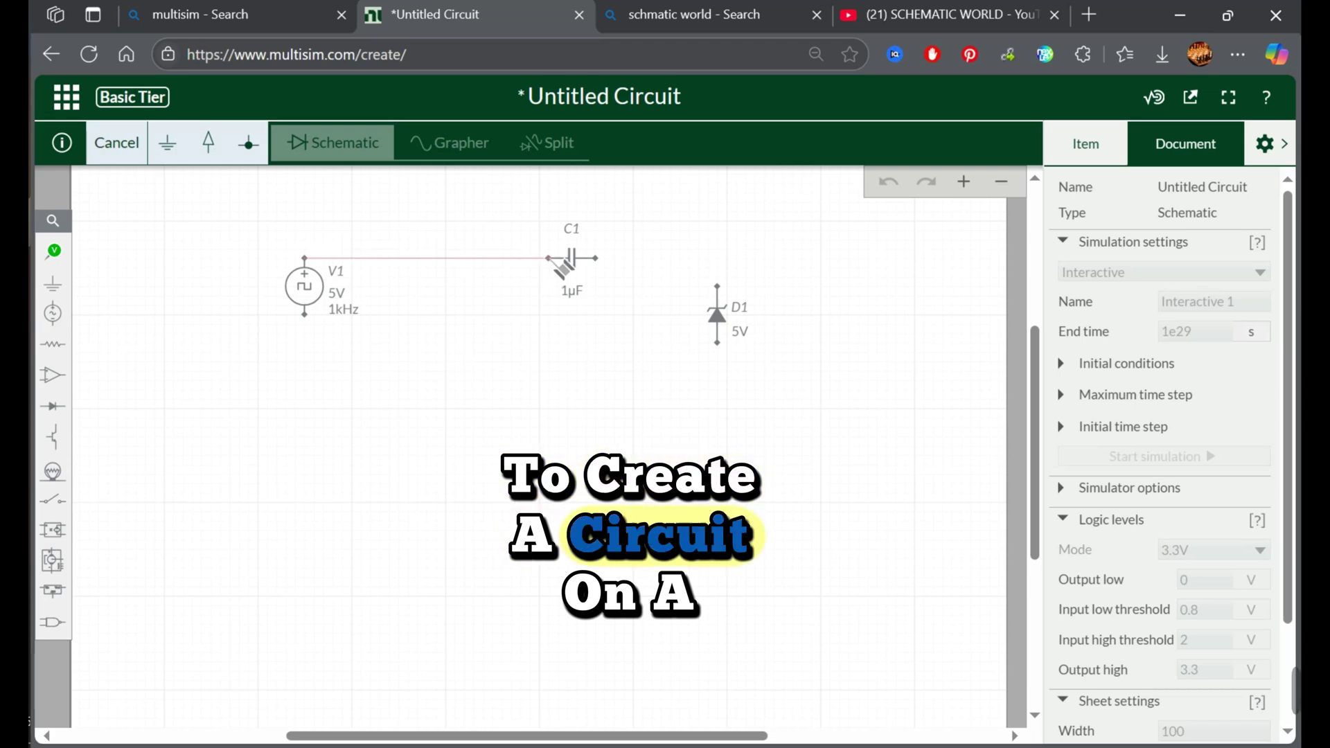
left_click(546, 259)
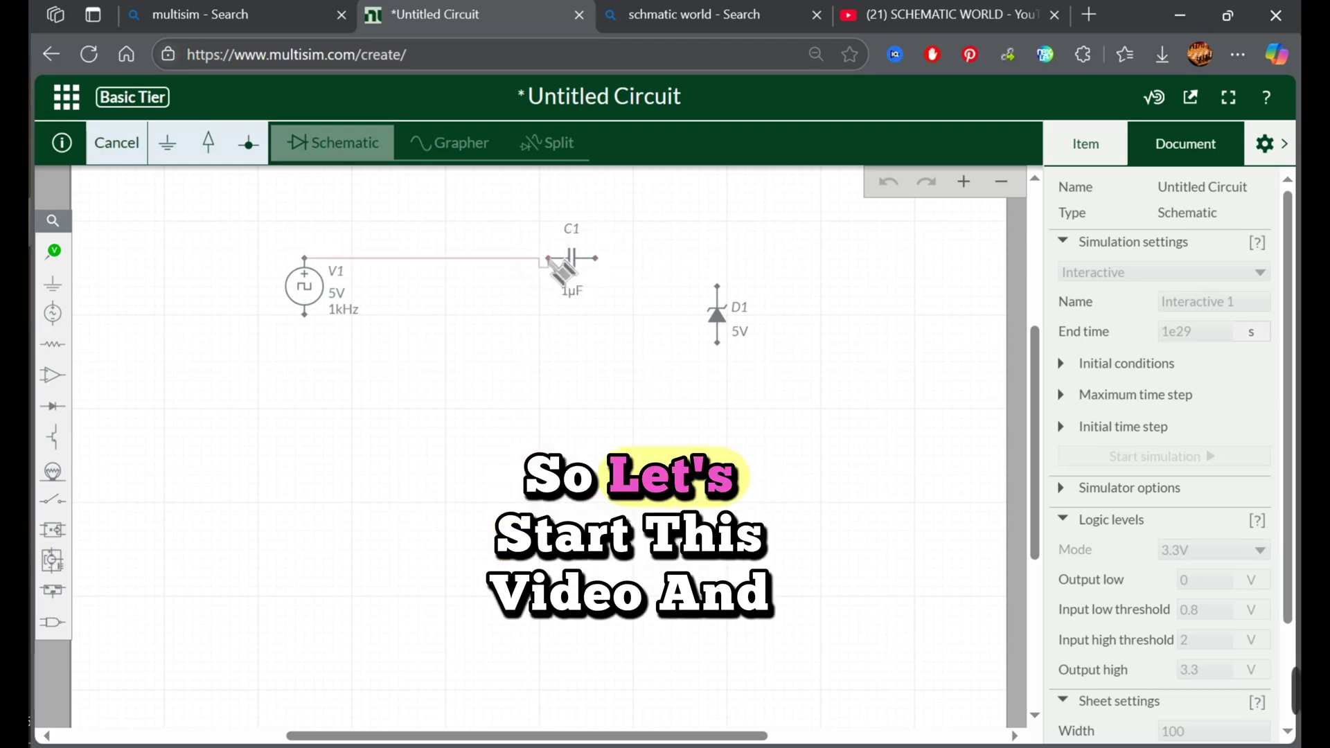
left_click(547, 261)
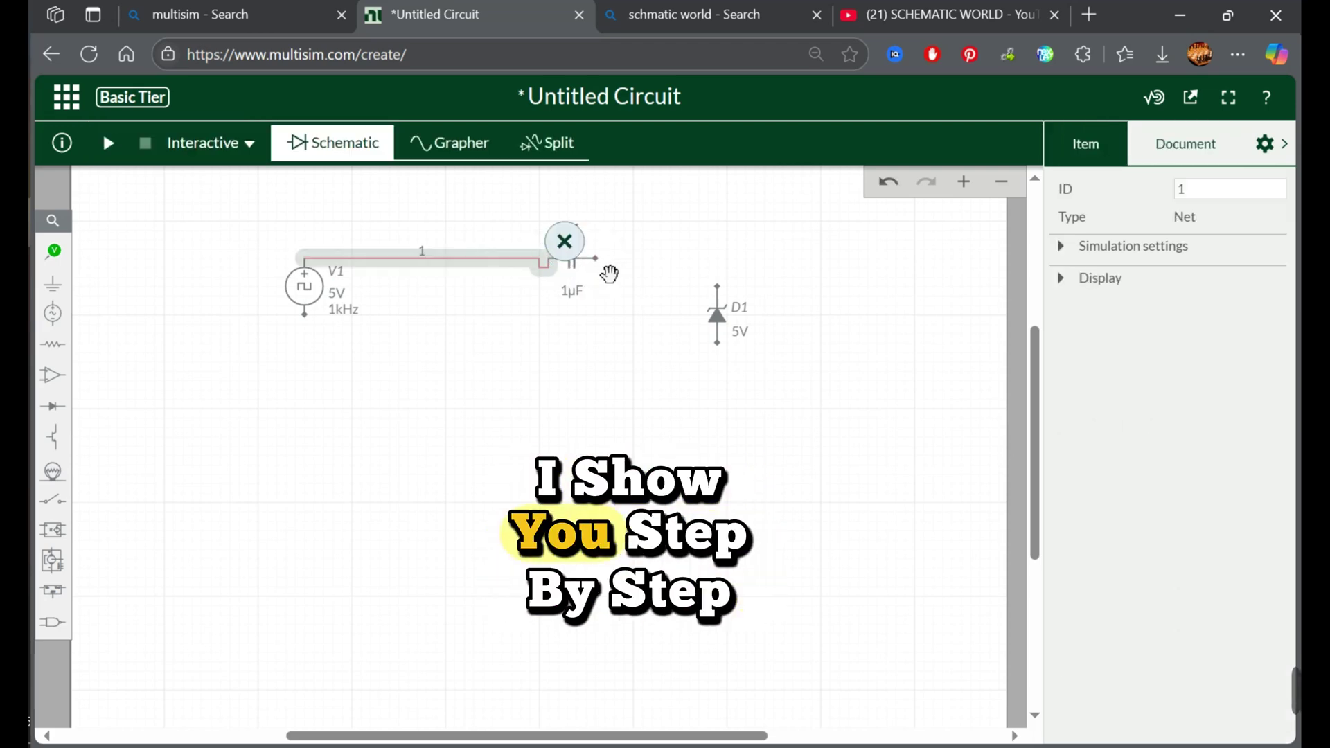
left_click(599, 261)
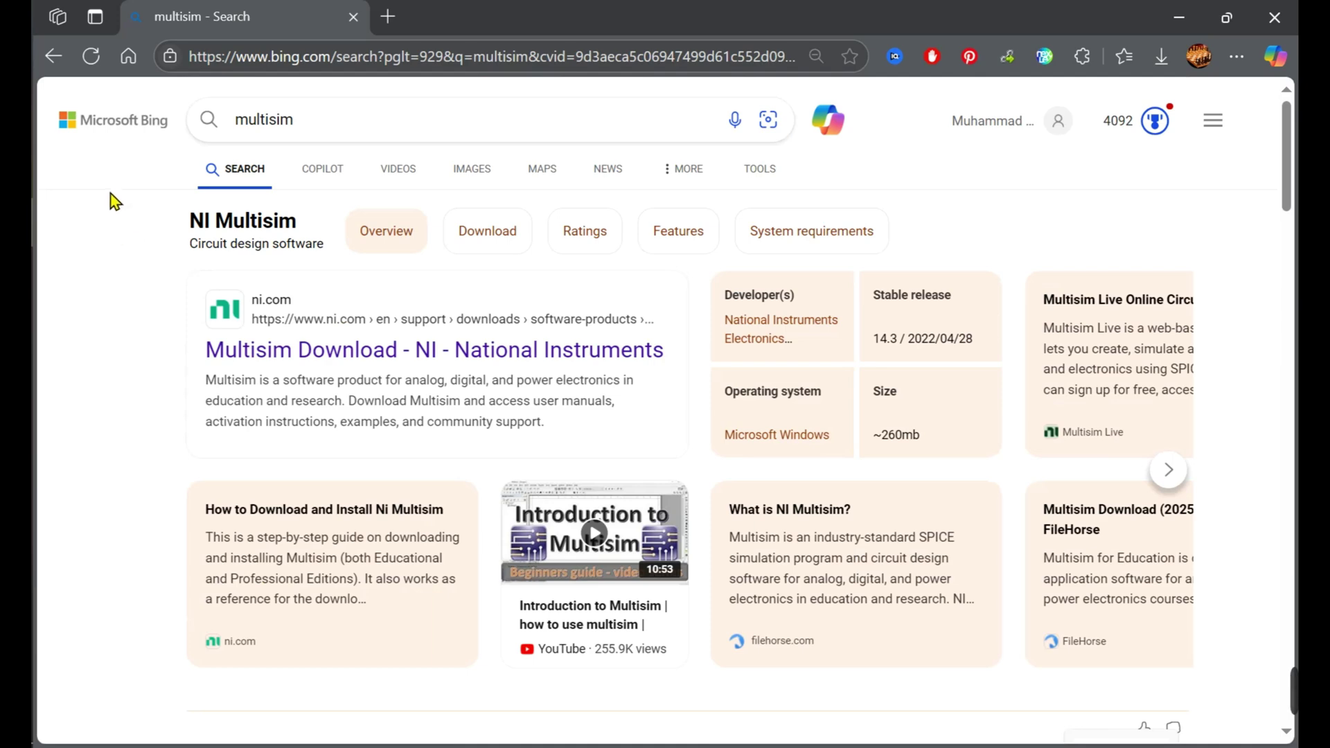
Open the Multisim Live Online Circuit Simulator website from the search results
scroll(166, 274, "down", 10)
scroll(166, 274, "down", 3)
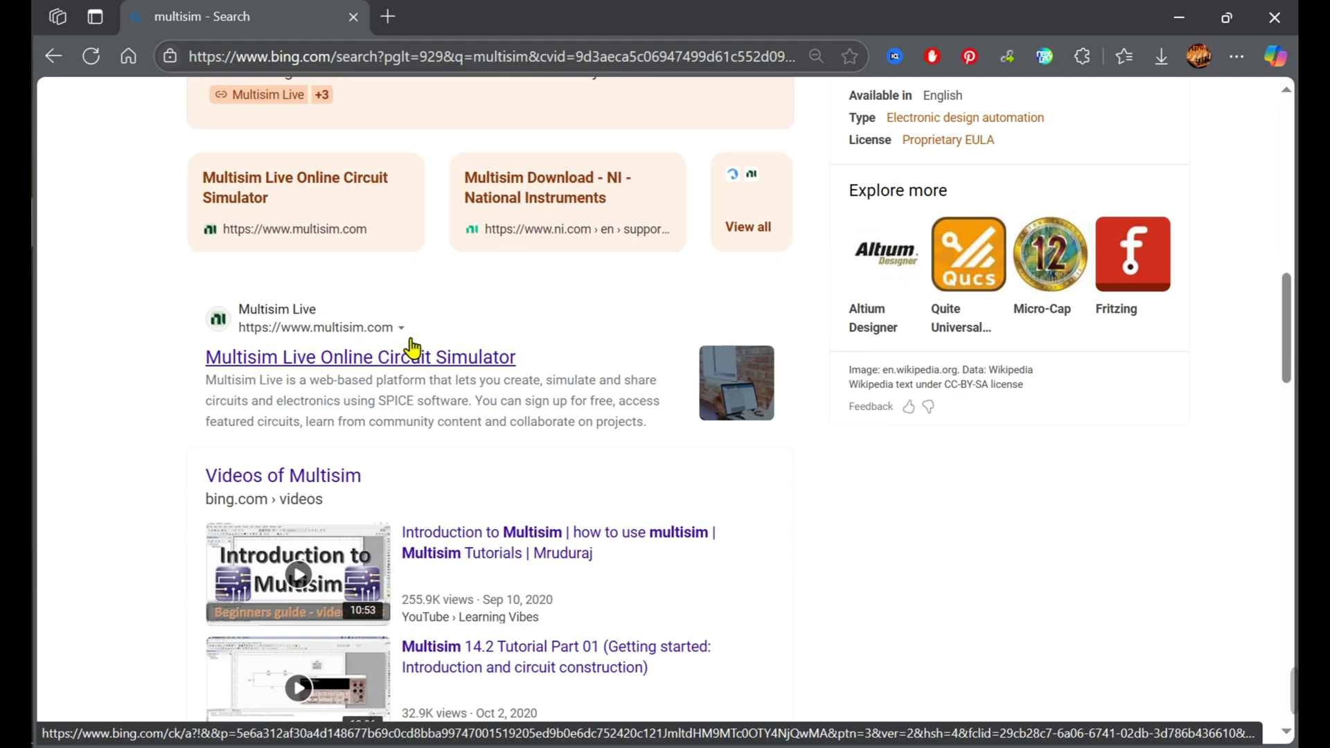
left_click(327, 364)
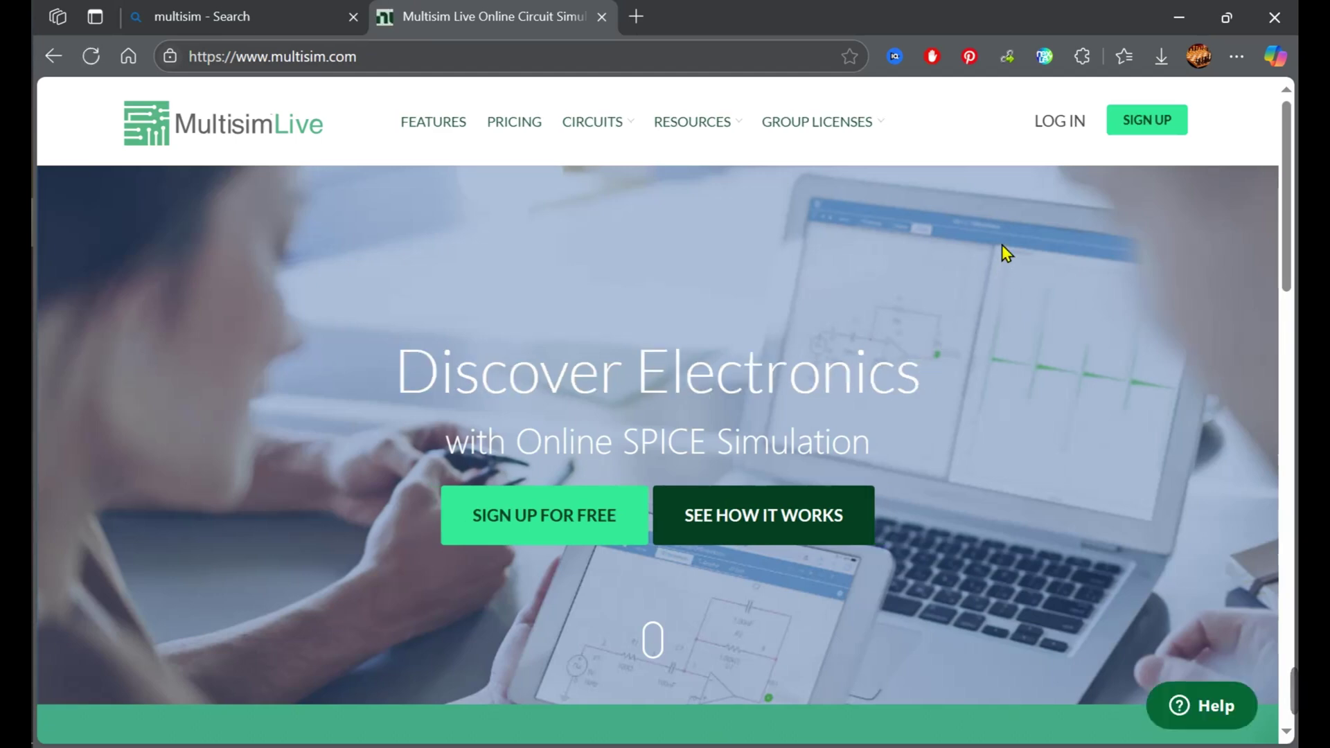
Sign up for Multisim Live using the listed Google account, accepting all cookies on the account creation page
left_click(1159, 129)
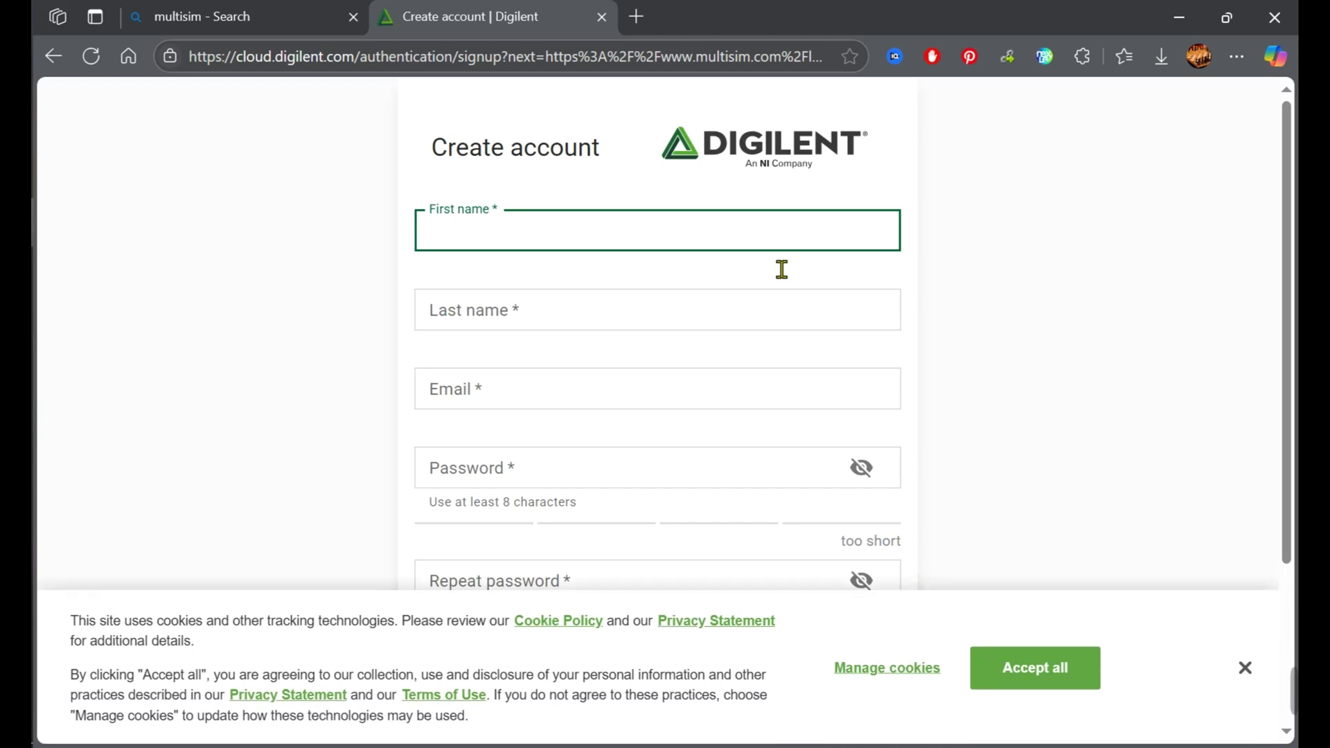
left_click(1053, 665)
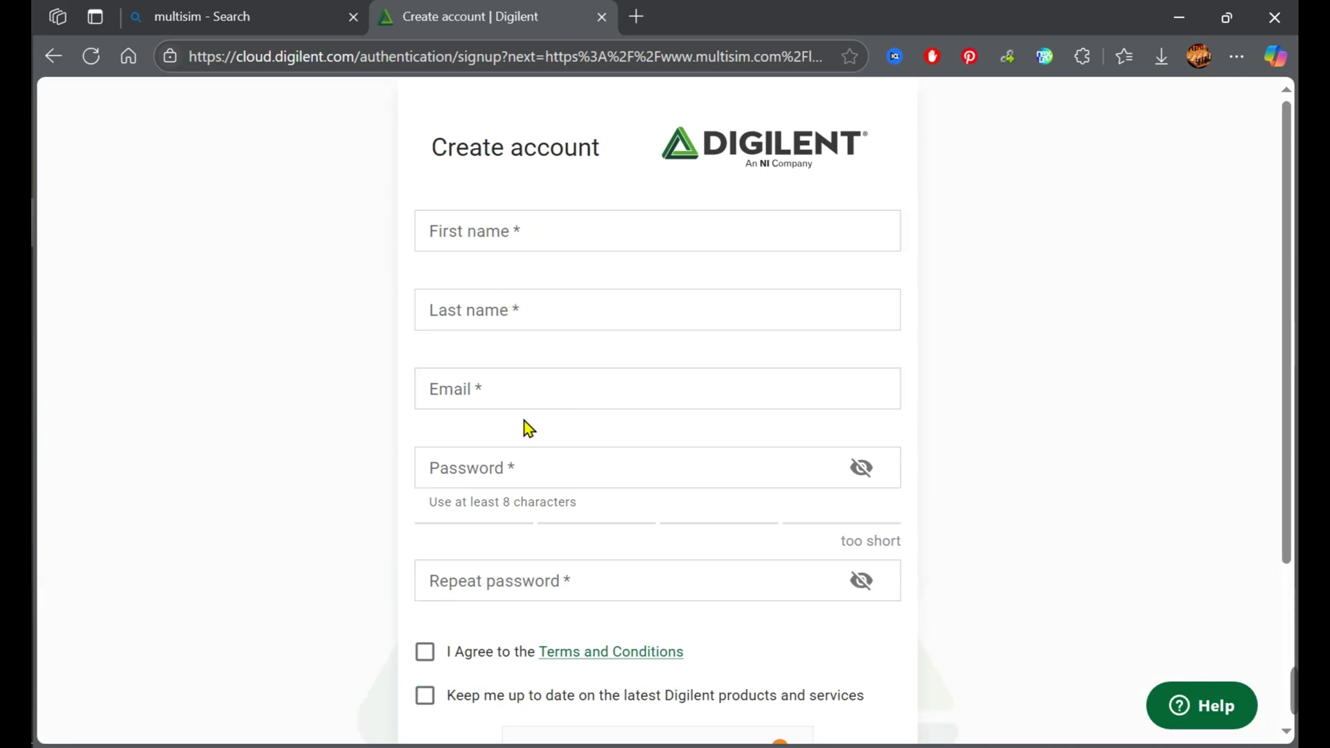
scroll(522, 428, "down", 3)
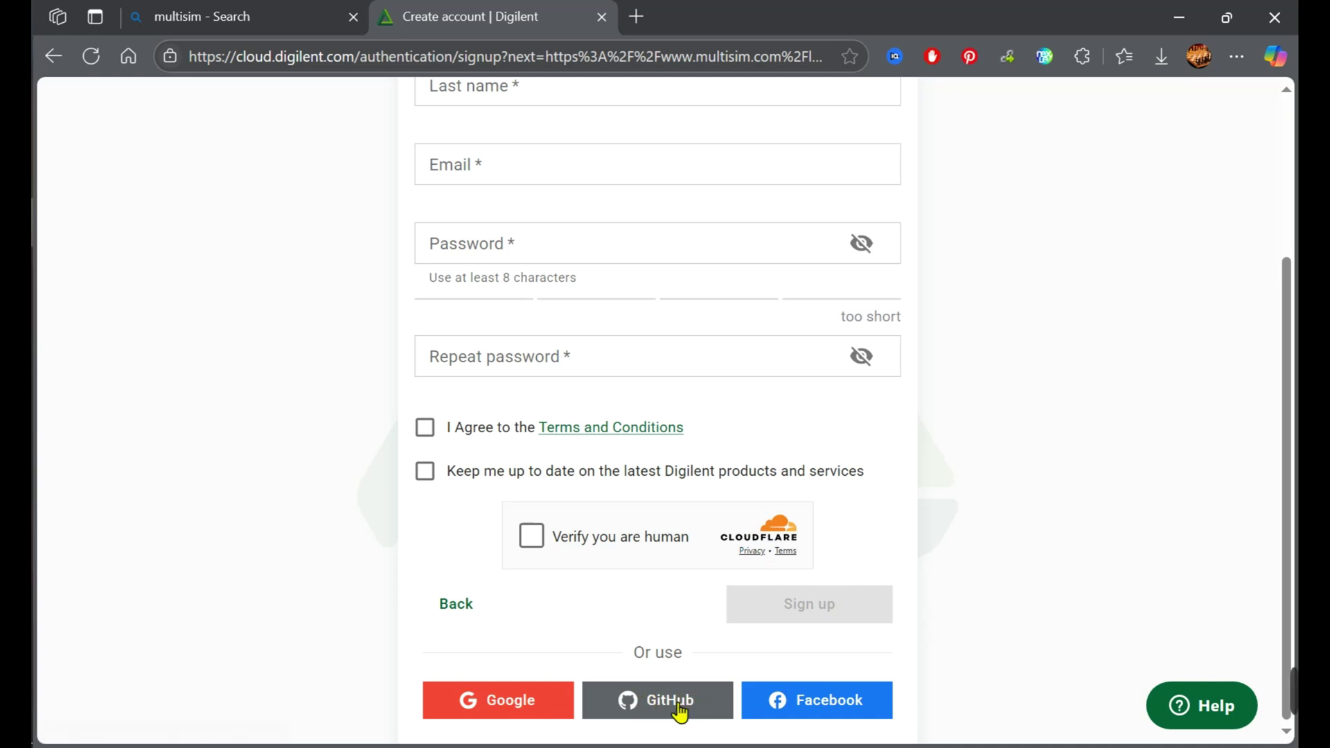
left_click(535, 711)
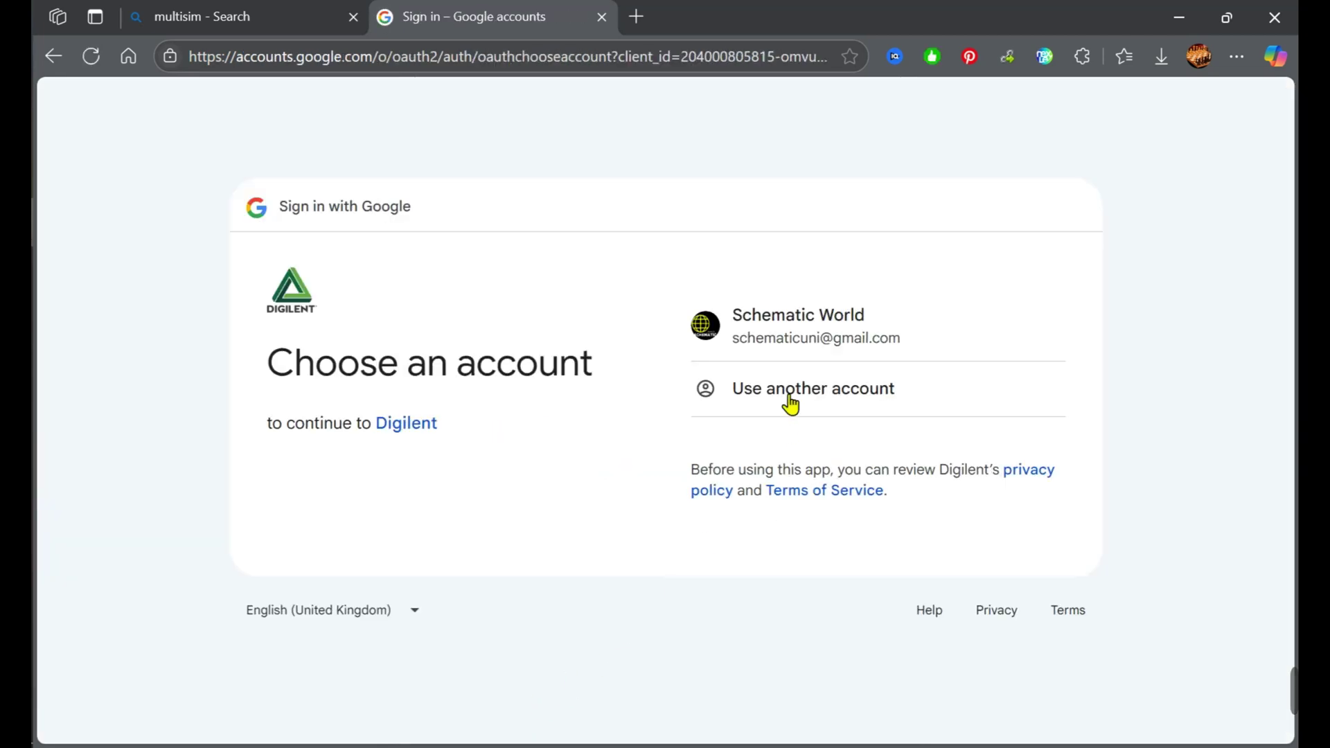
left_click(786, 324)
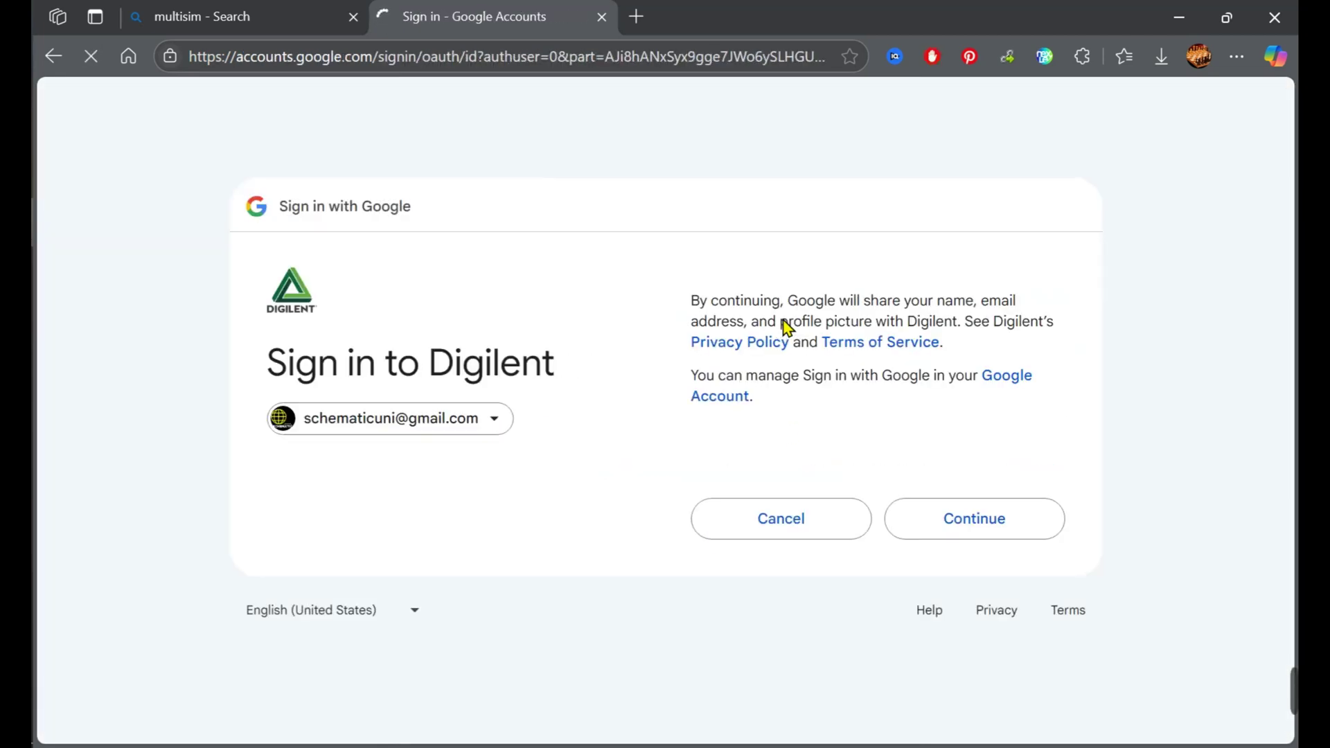
left_click(961, 516)
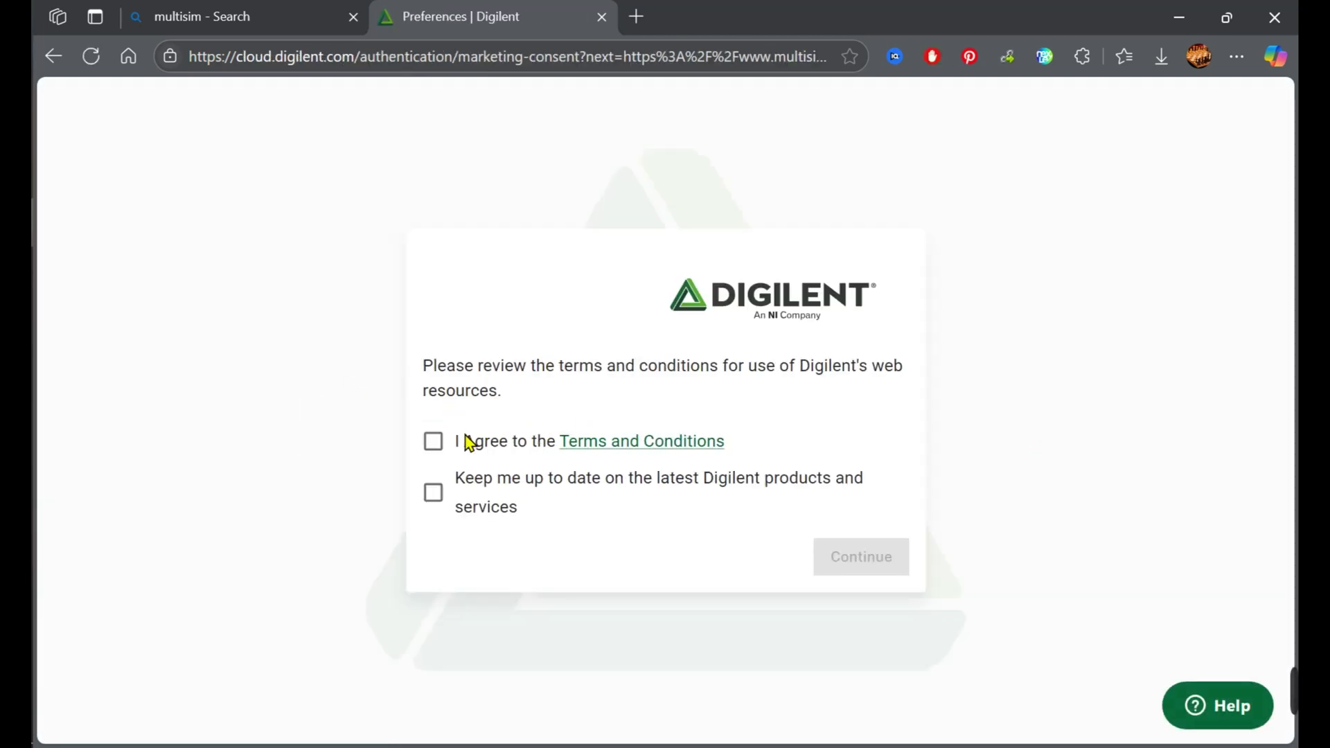
Agree to Digilent's Terms and Conditions, opt in to product and service updates, and continue
left_click(432, 448)
left_click(435, 494)
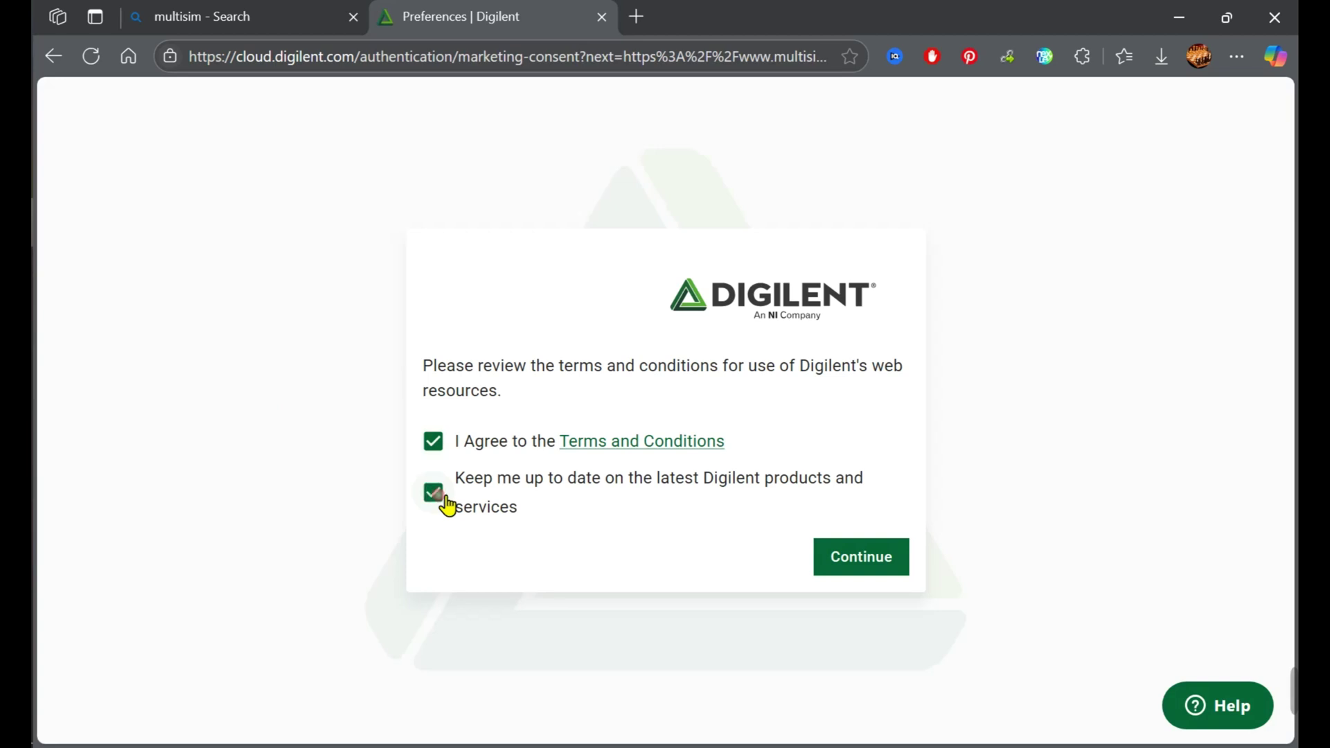
left_click(842, 555)
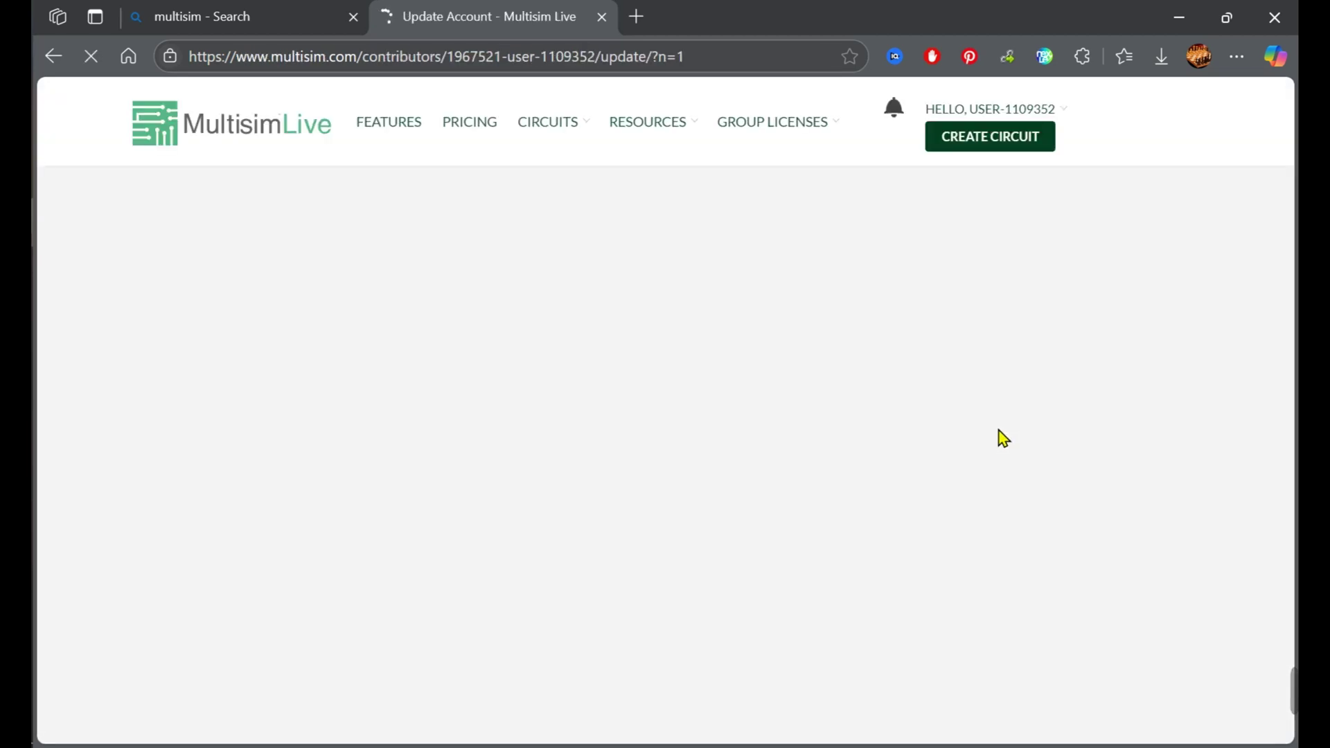
Review the subscription plans on the profile page, examining what the Basic and Standard plans include
key("ctrl+minus")
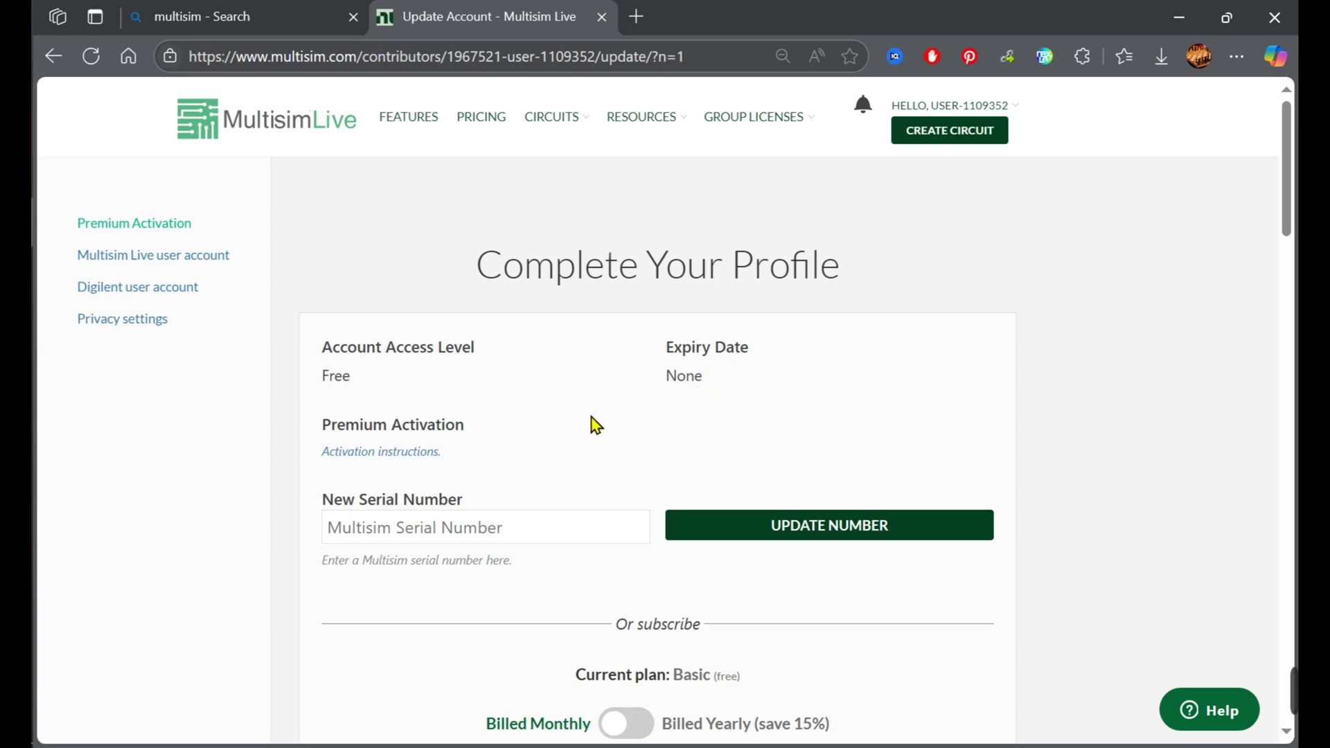
scroll(593, 422, "down", 1)
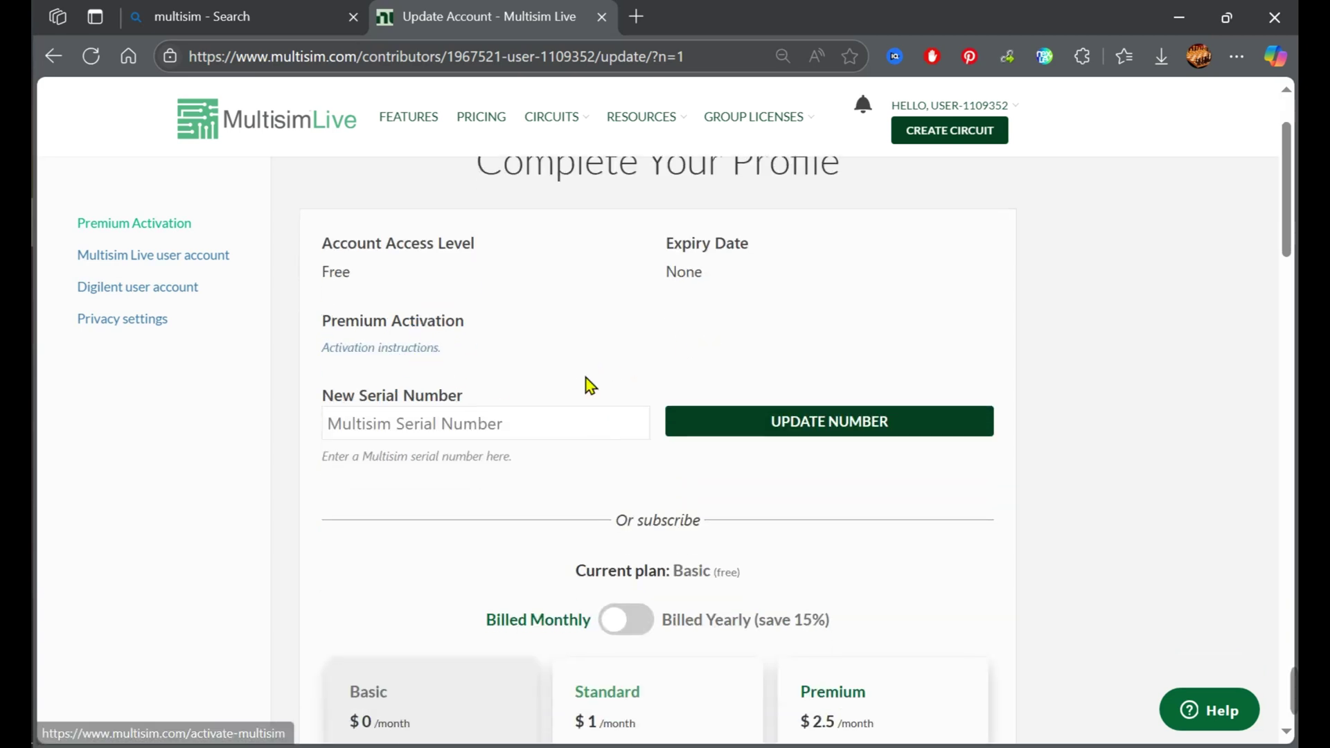
scroll(590, 386, "down", 3)
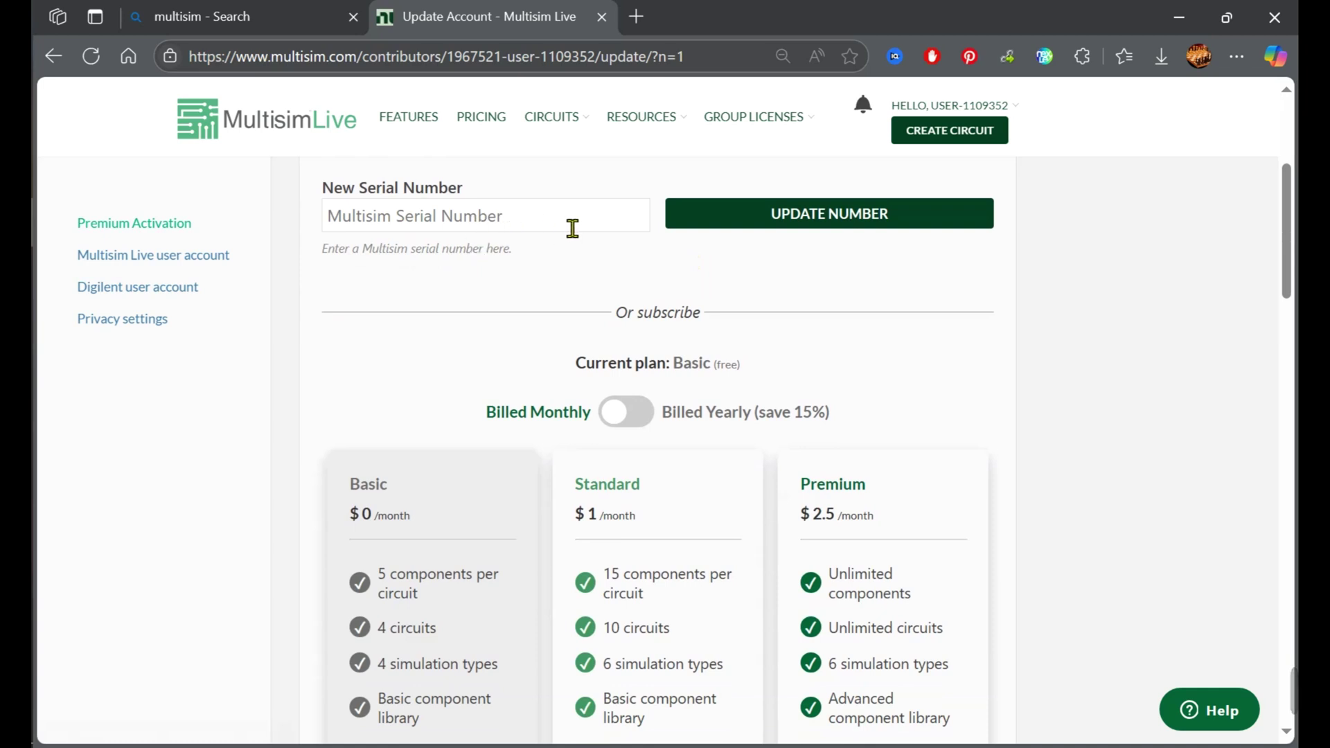
scroll(562, 283, "down", 3)
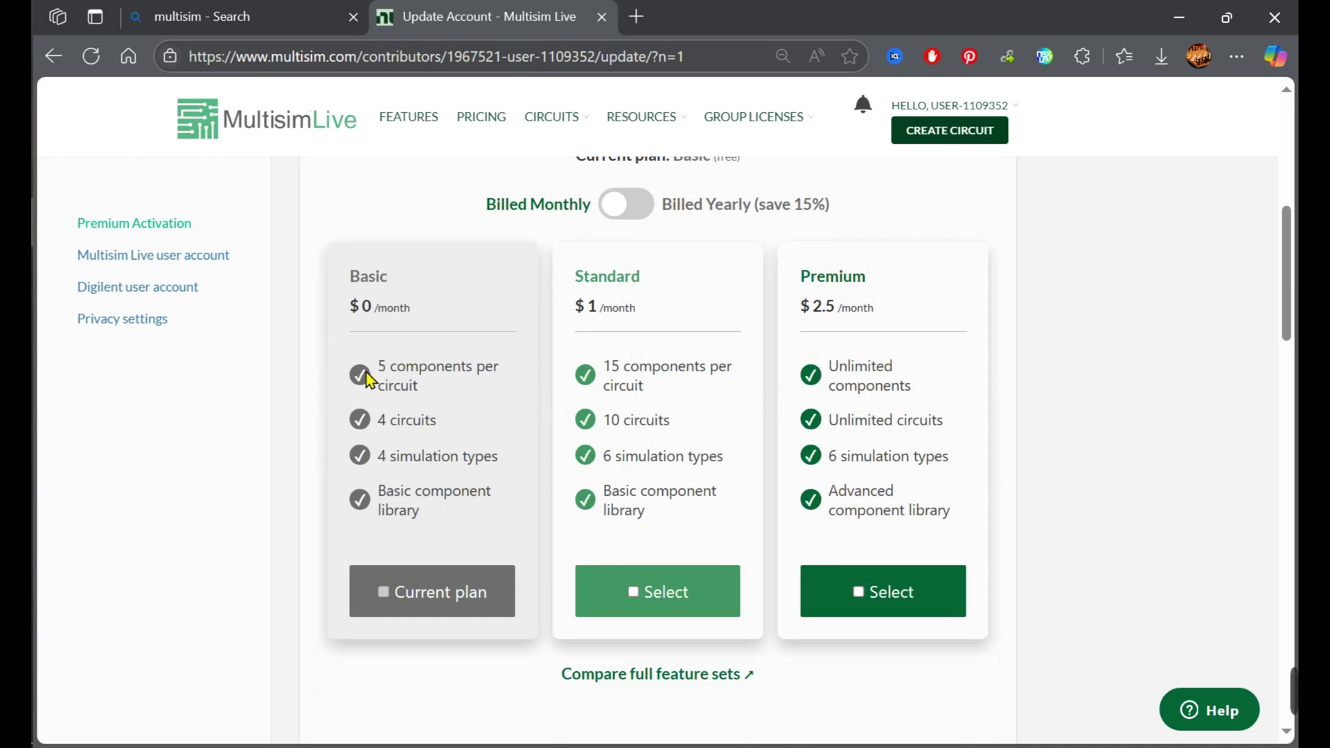
left_click_drag(378, 372, 468, 511)
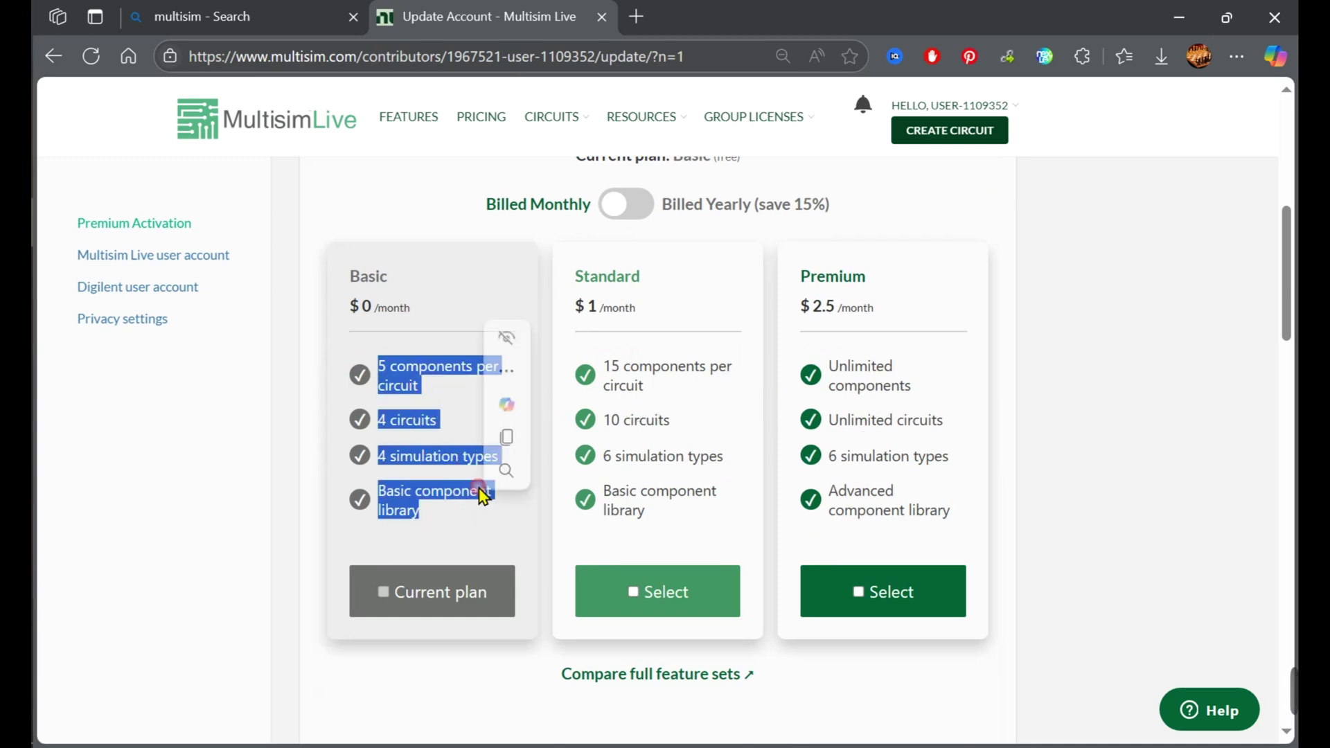
mouse_move(573, 372)
left_click(669, 336)
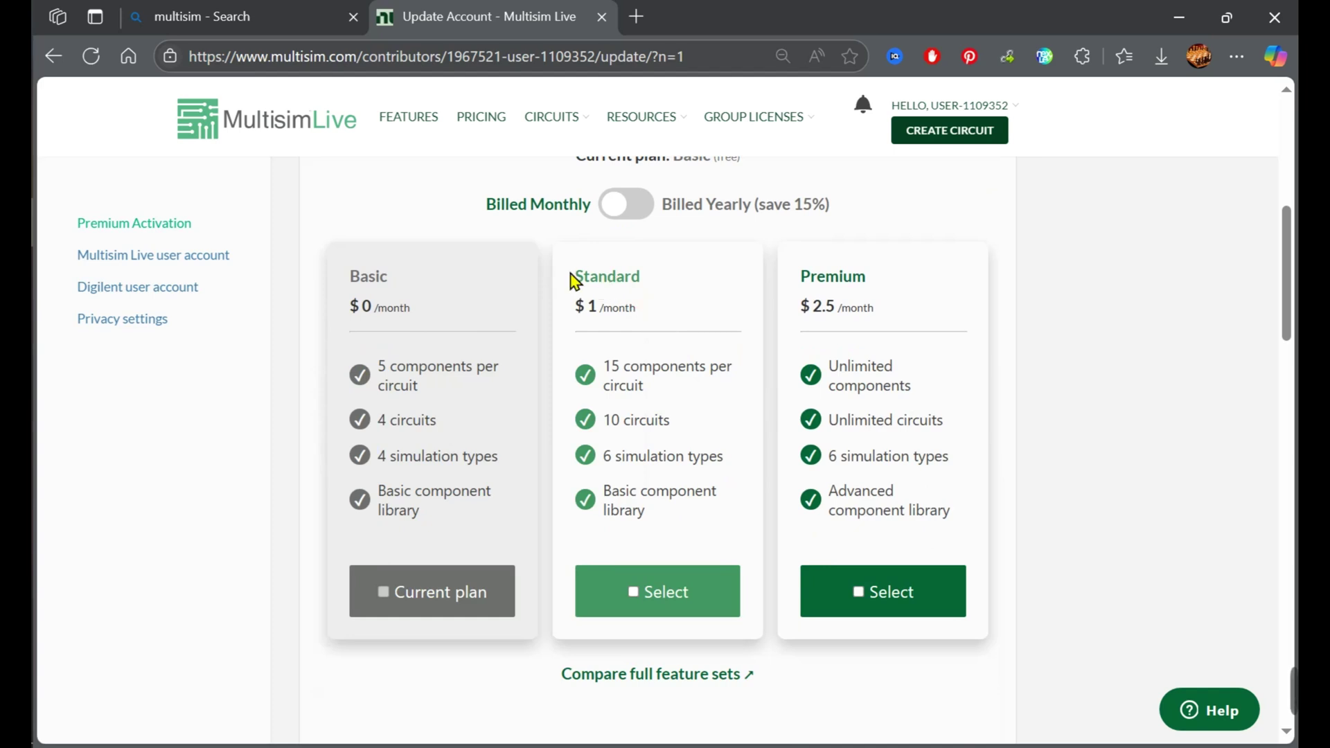
left_click_drag(569, 277, 651, 279)
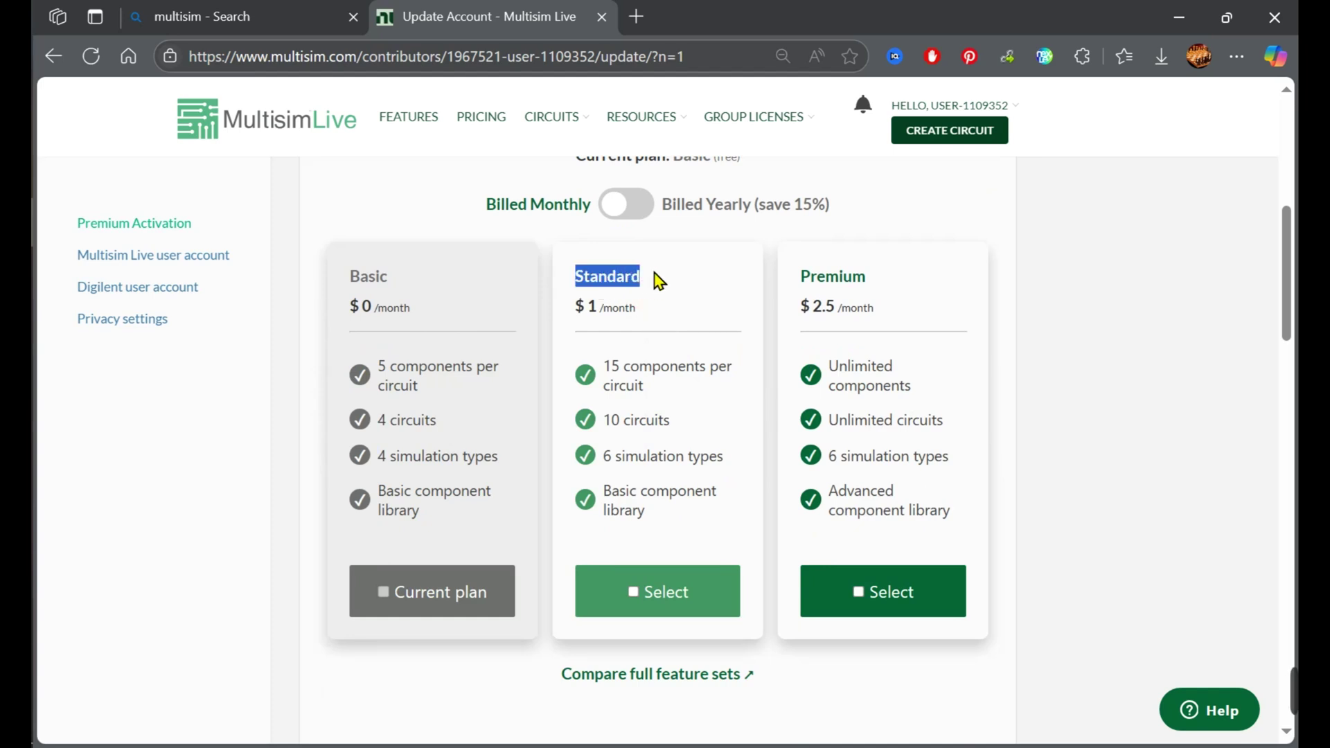
left_click_drag(594, 367, 751, 526)
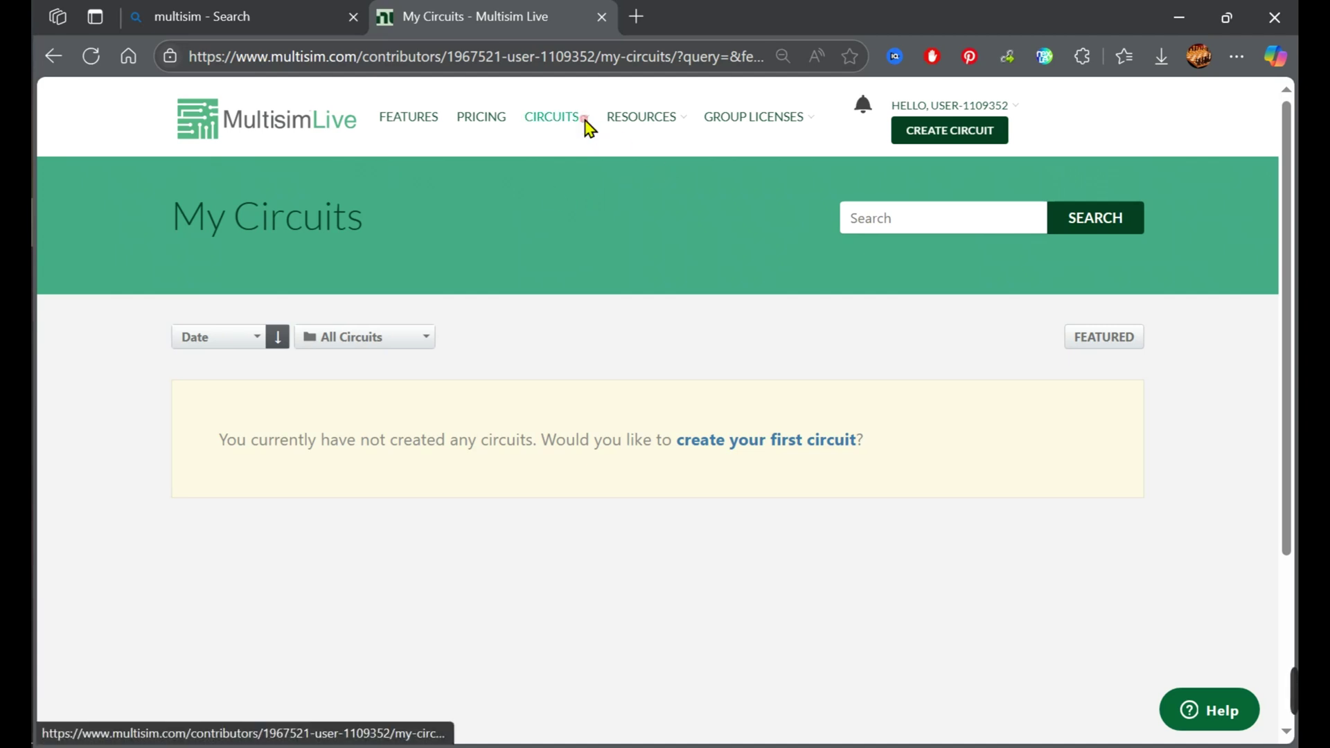
Go to My Circuits and create the first circuit
left_click(585, 124)
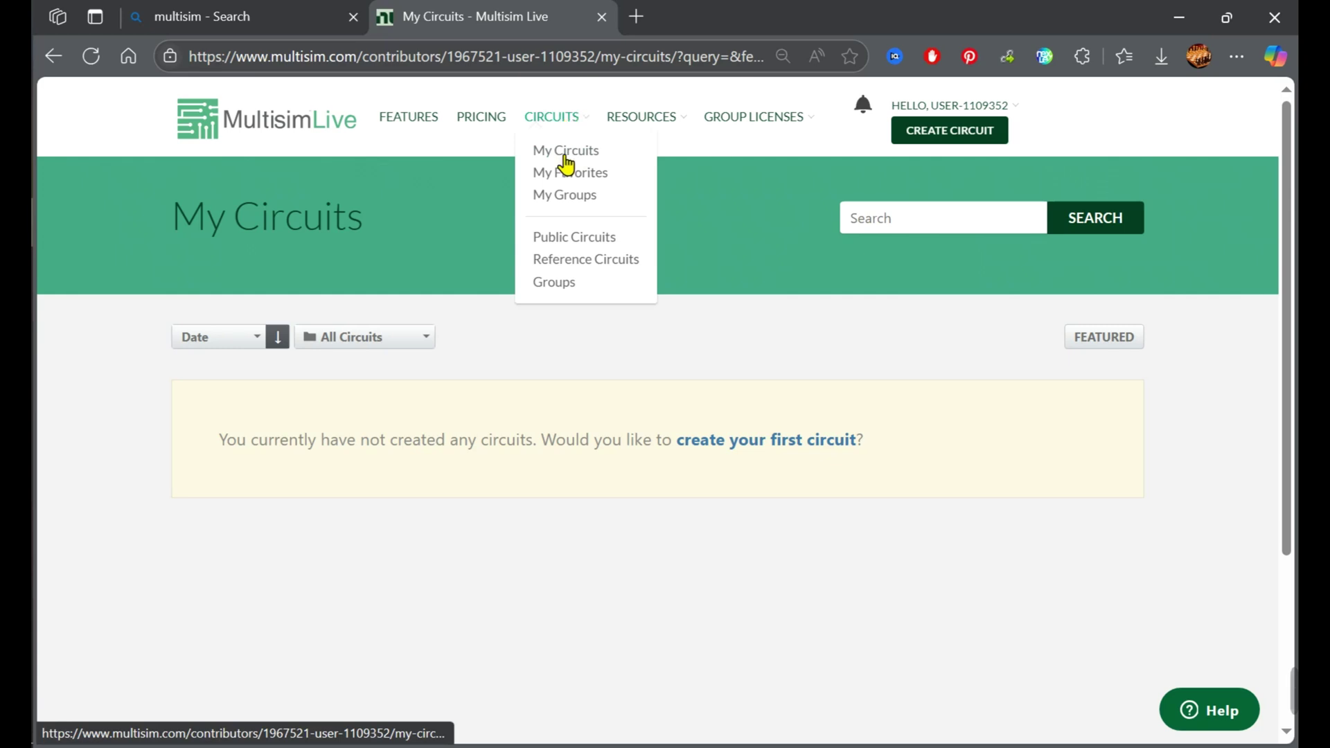
left_click(567, 154)
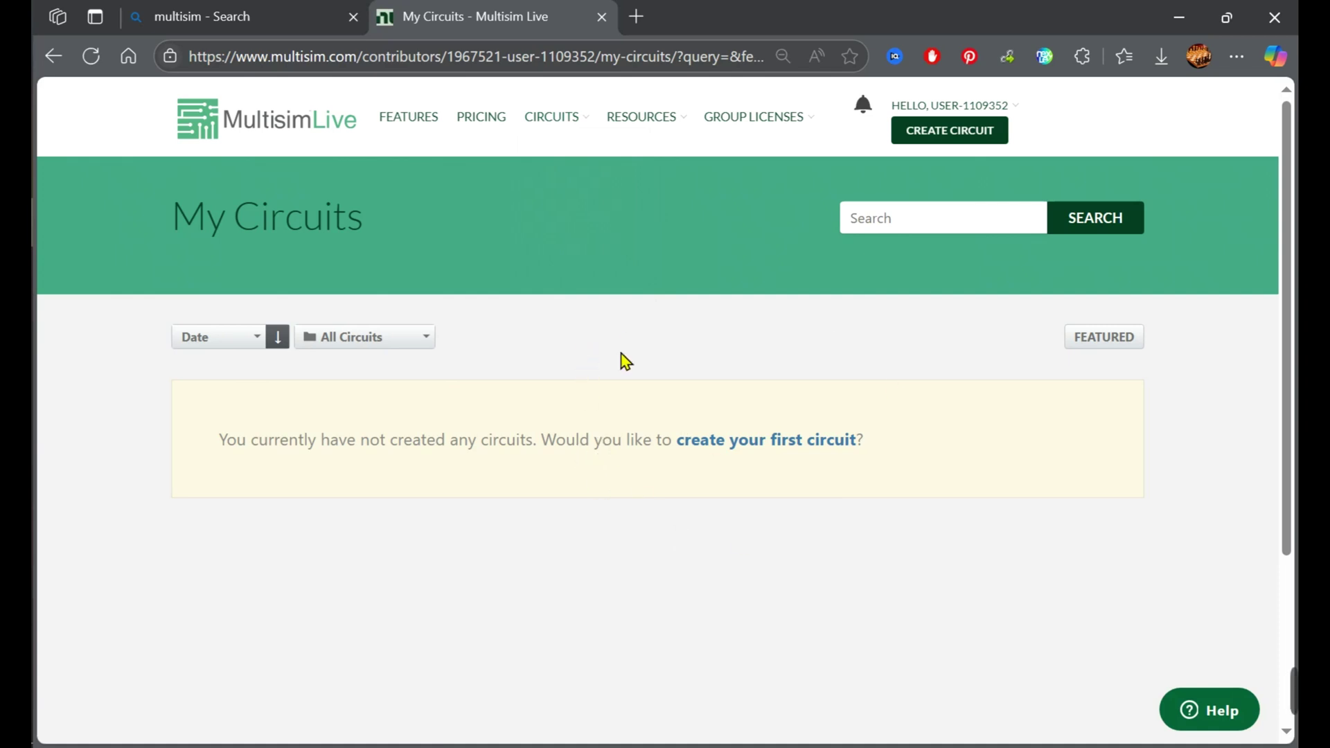
scroll(682, 425, "down", 3)
scroll(682, 424, "up", 3)
left_click(743, 451)
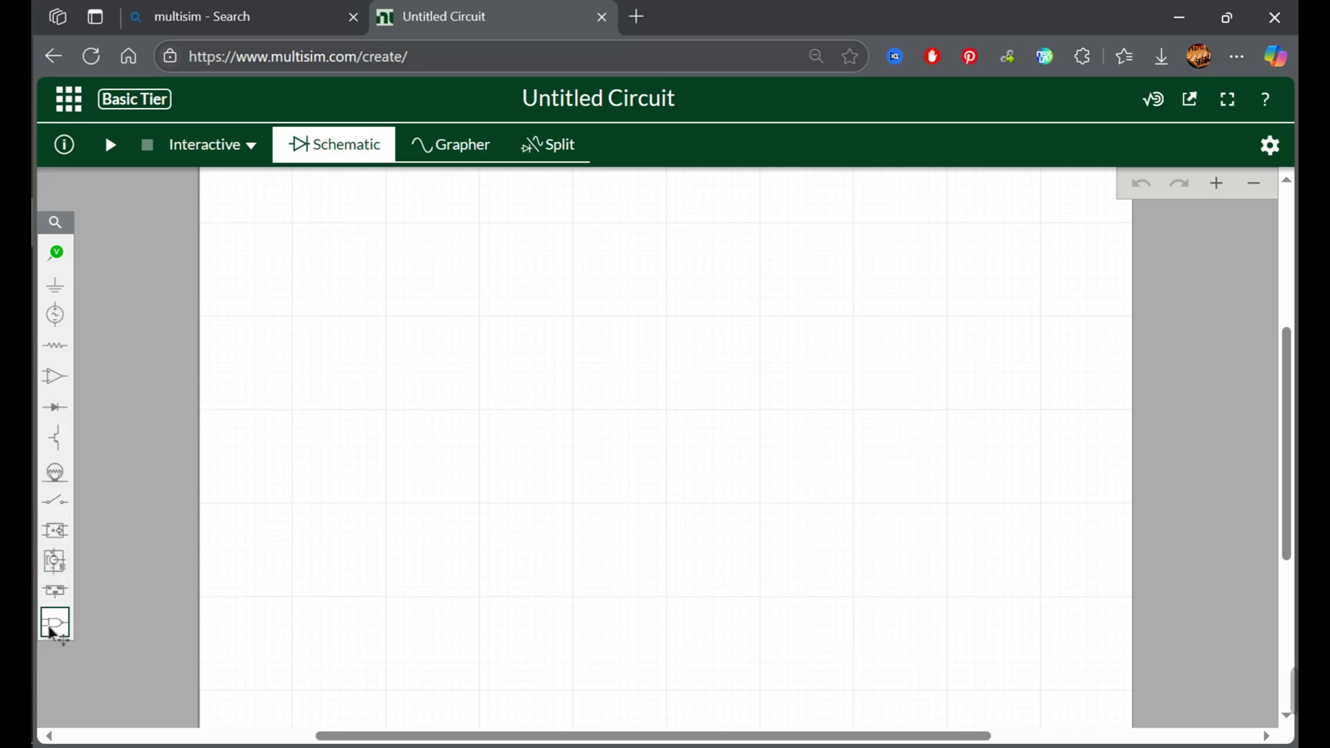
Look at the Grapher and Split views of the empty circuit, and return to the Schematic view
left_click(461, 147)
left_click(554, 146)
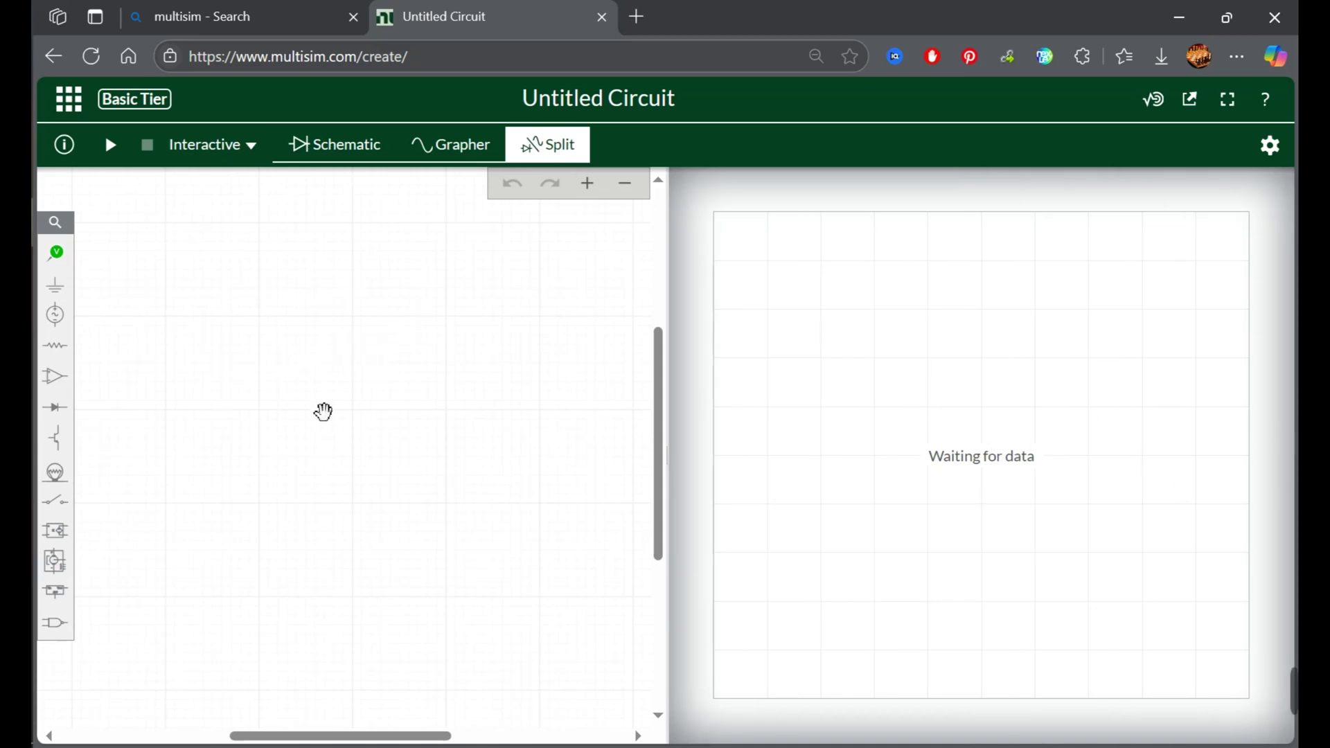
left_click(316, 151)
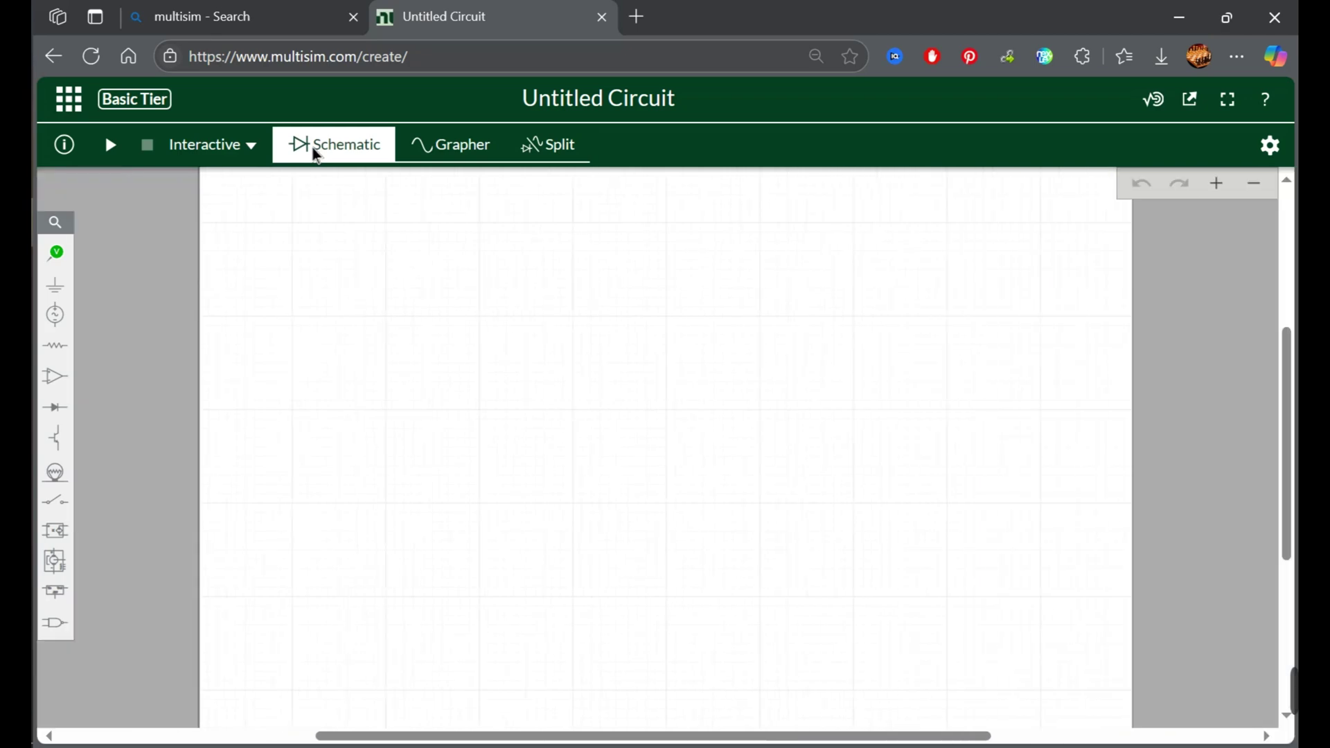
Show the schematic's configuration options, look through its simulation, logic level and sheet settings, and switch full-screen mode on and off
left_click(1272, 144)
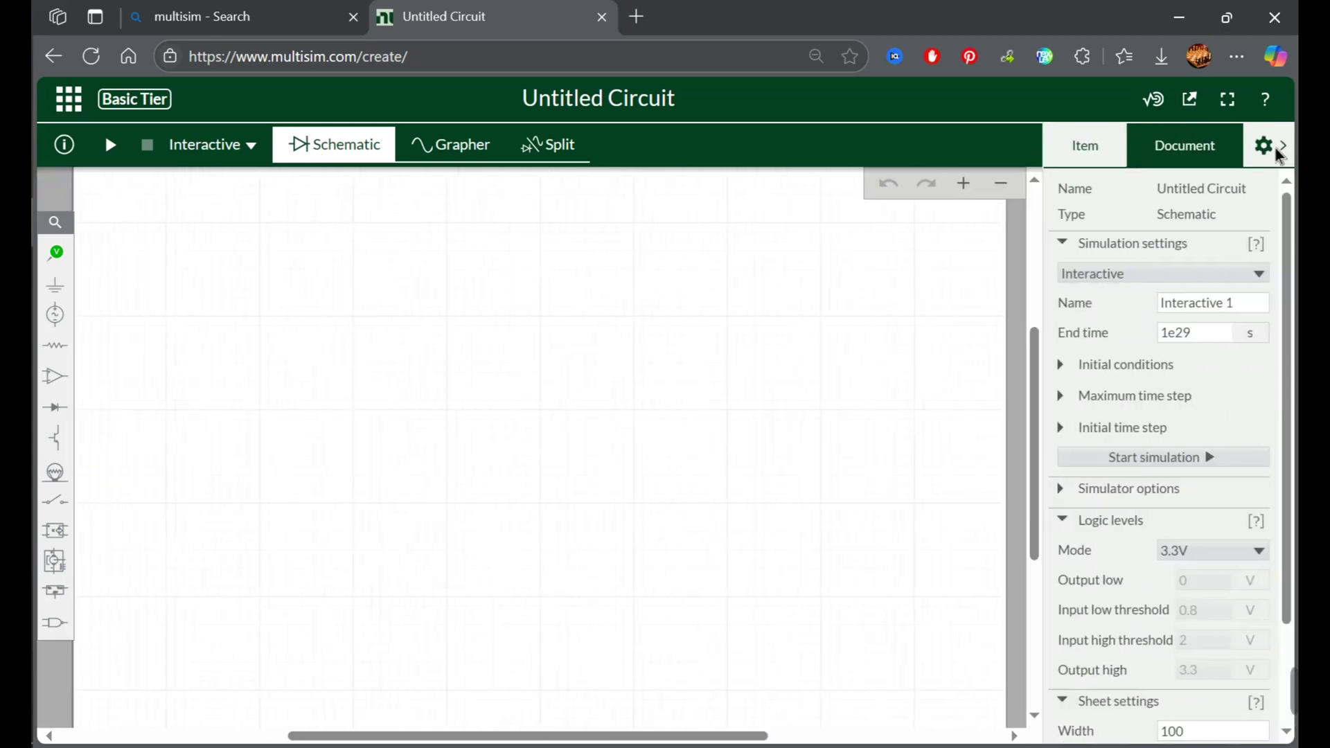
scroll(1180, 526, "down", 2)
scroll(1178, 457, "up", 2)
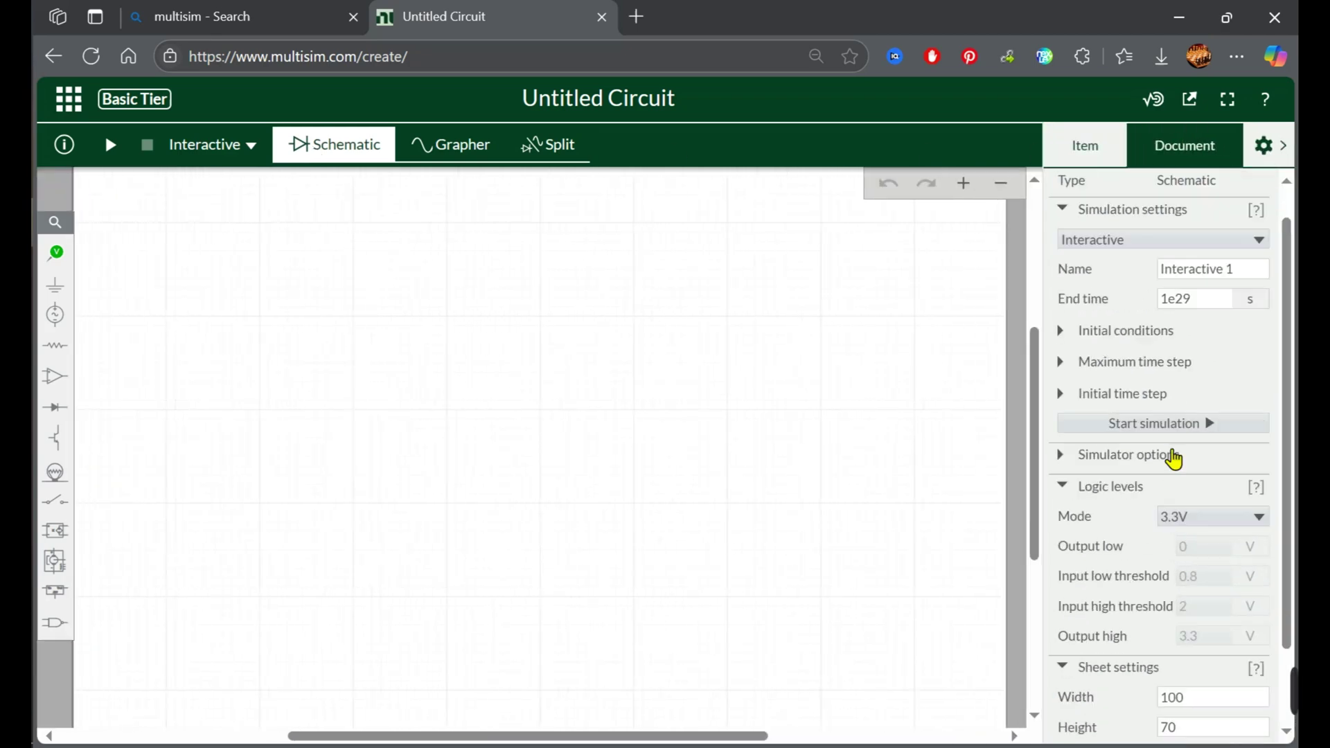
left_click(1237, 105)
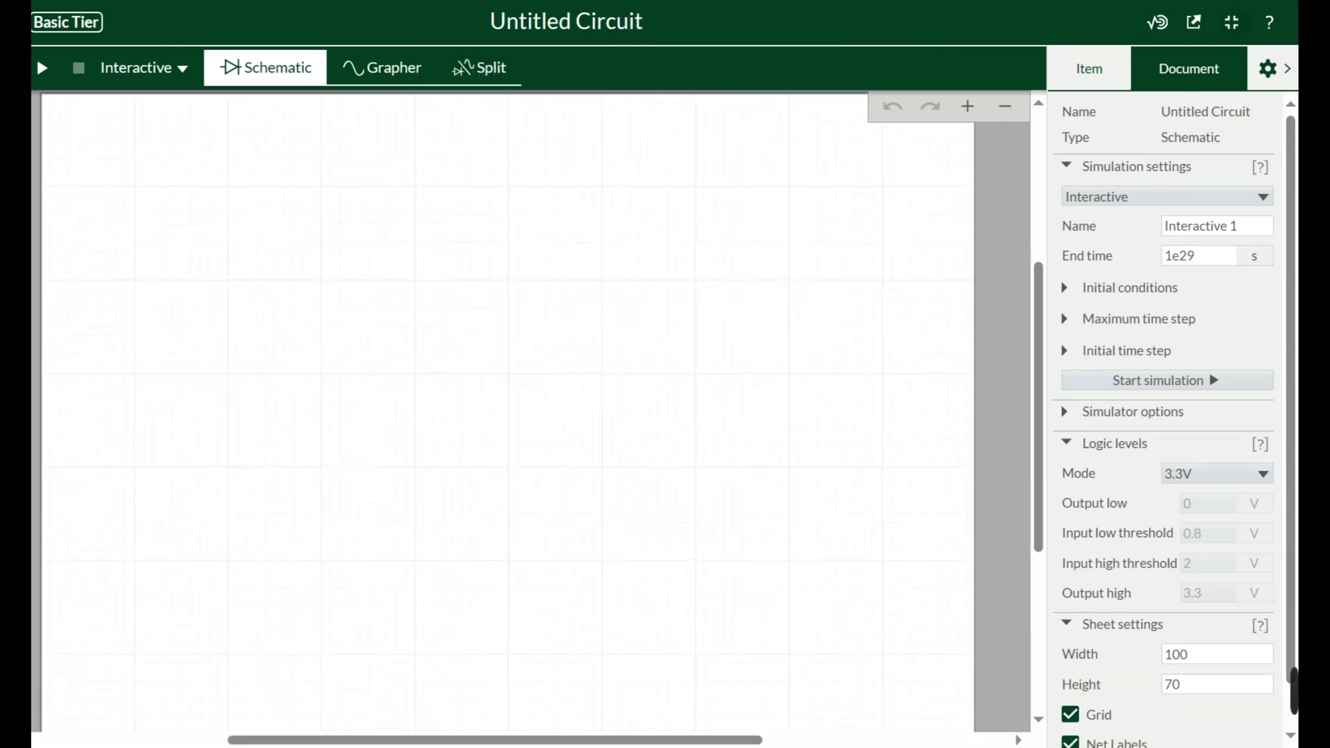
left_click(1233, 25)
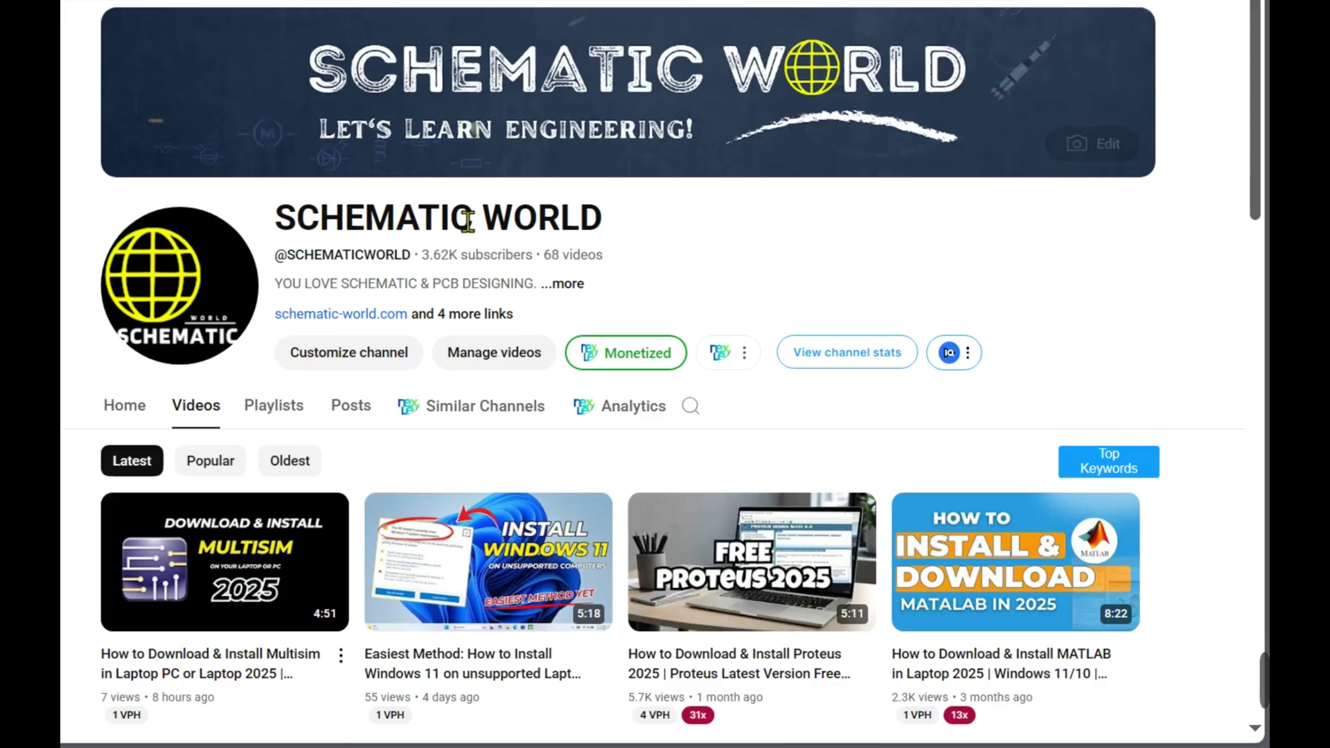
Browse the latest videos on the Schematic World YouTube channel, including the Multisim, Proteus, MATLAB and LTspice tutorials
scroll(908, 239, "down", 5)
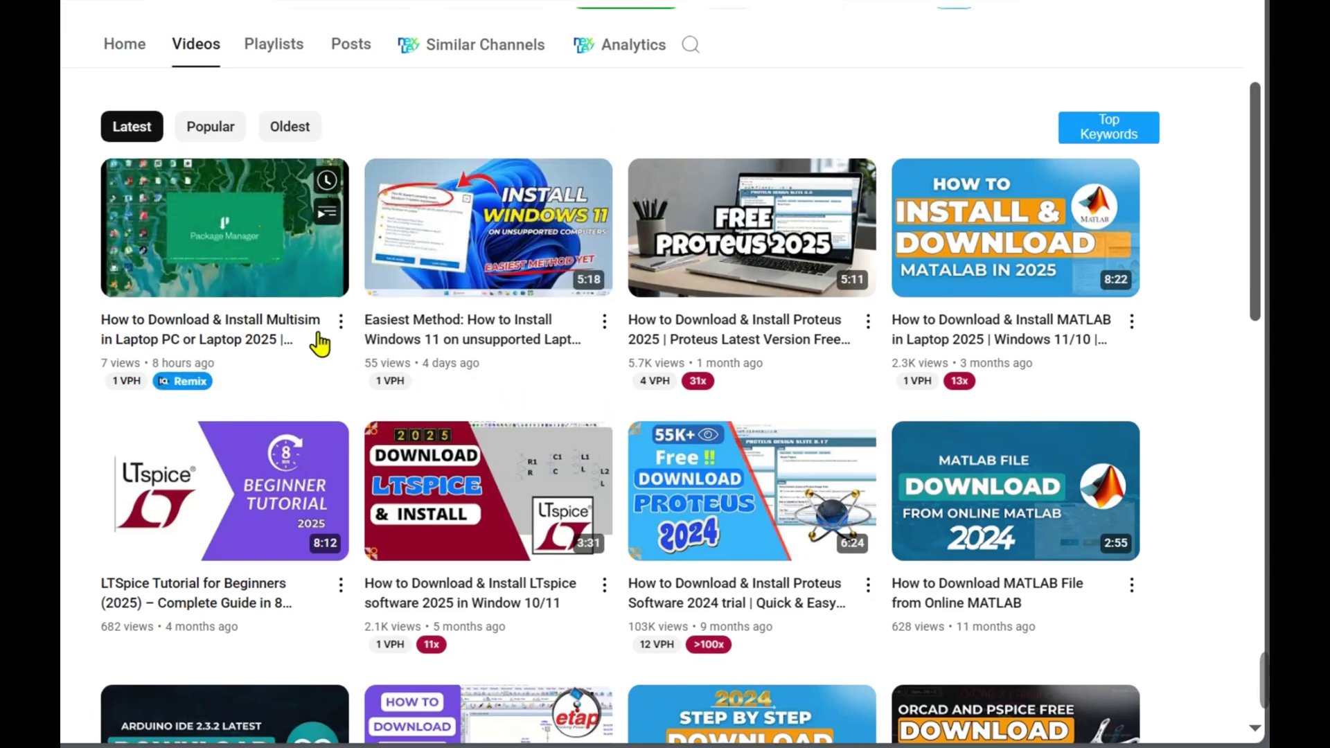
scroll(318, 341, "up", 2)
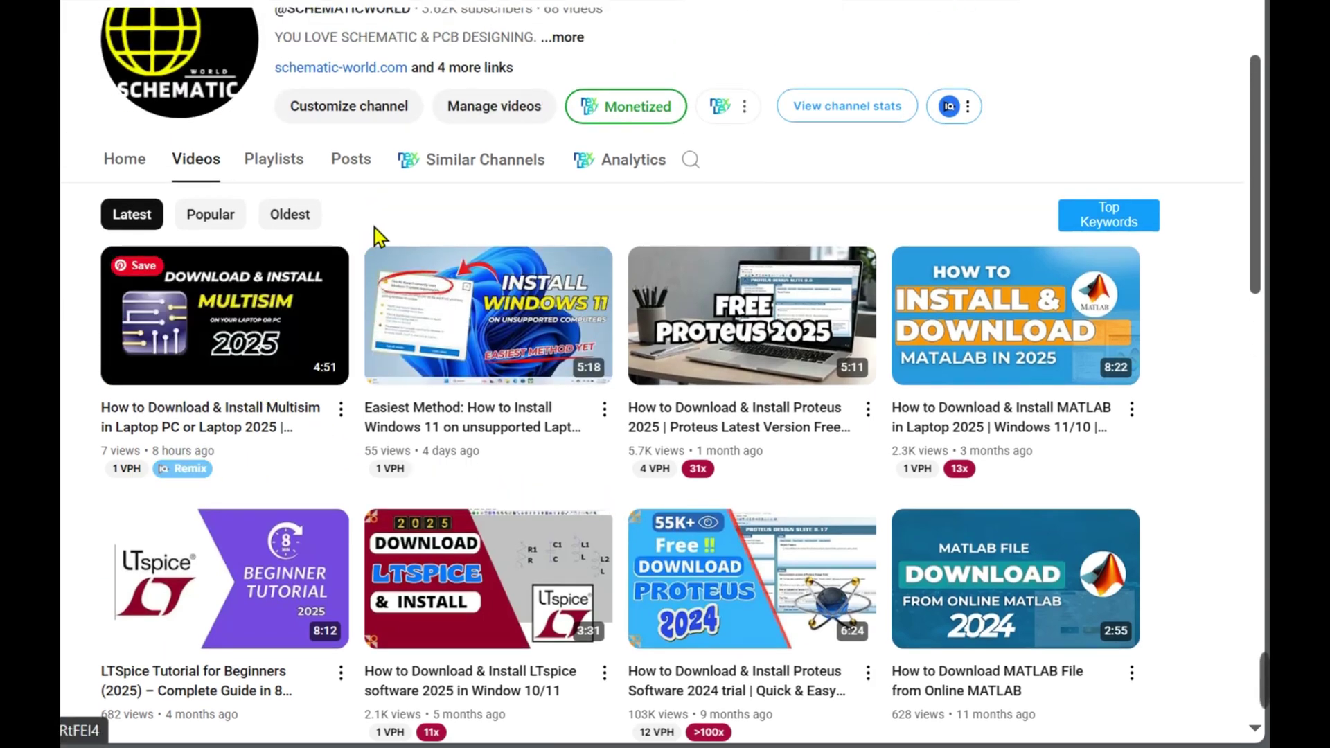
scroll(463, 138, "up", 4)
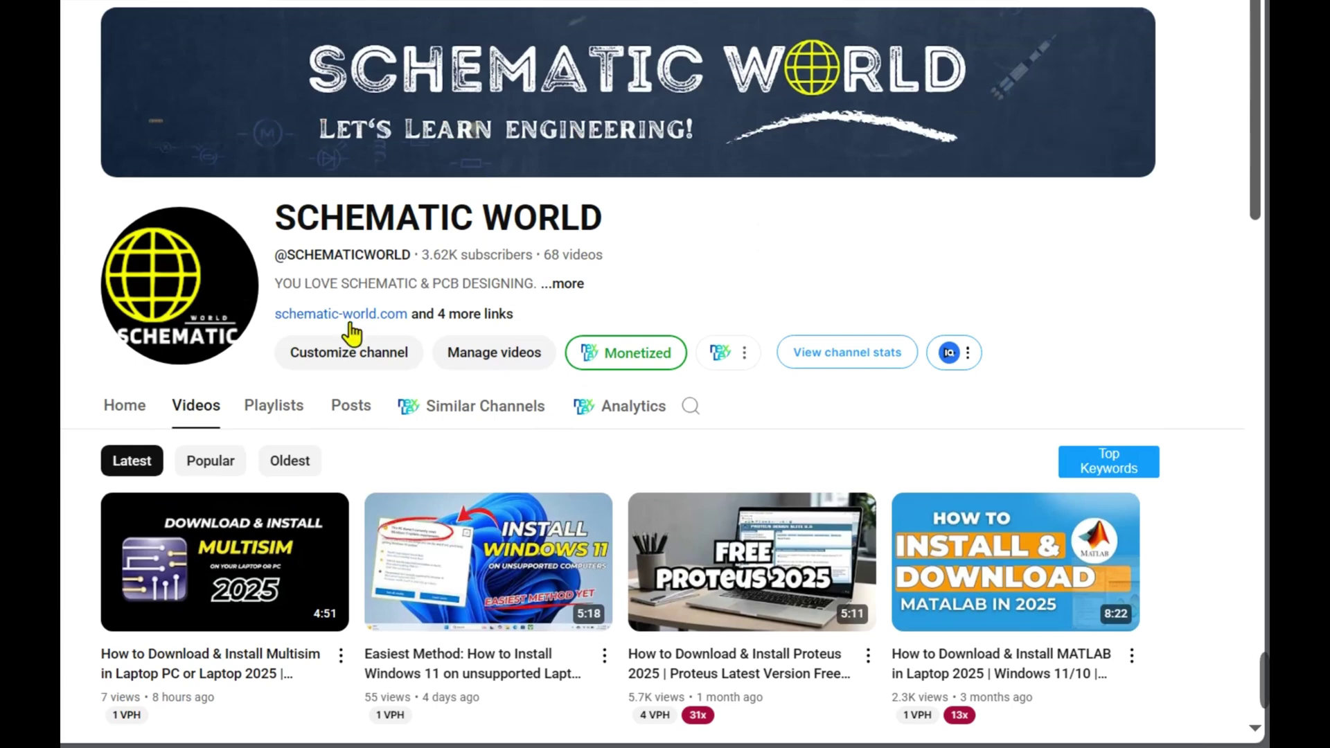
scroll(689, 263, "down", 2)
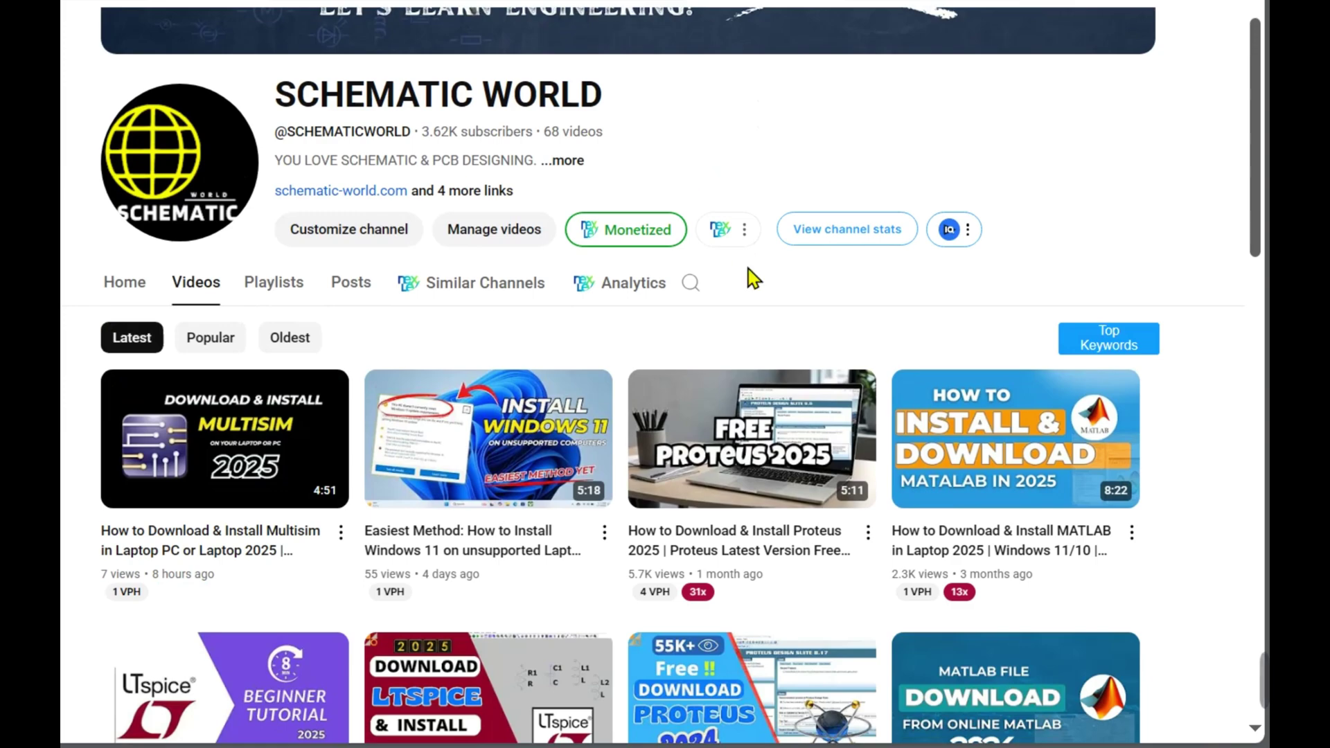
scroll(513, 319, "down", 2)
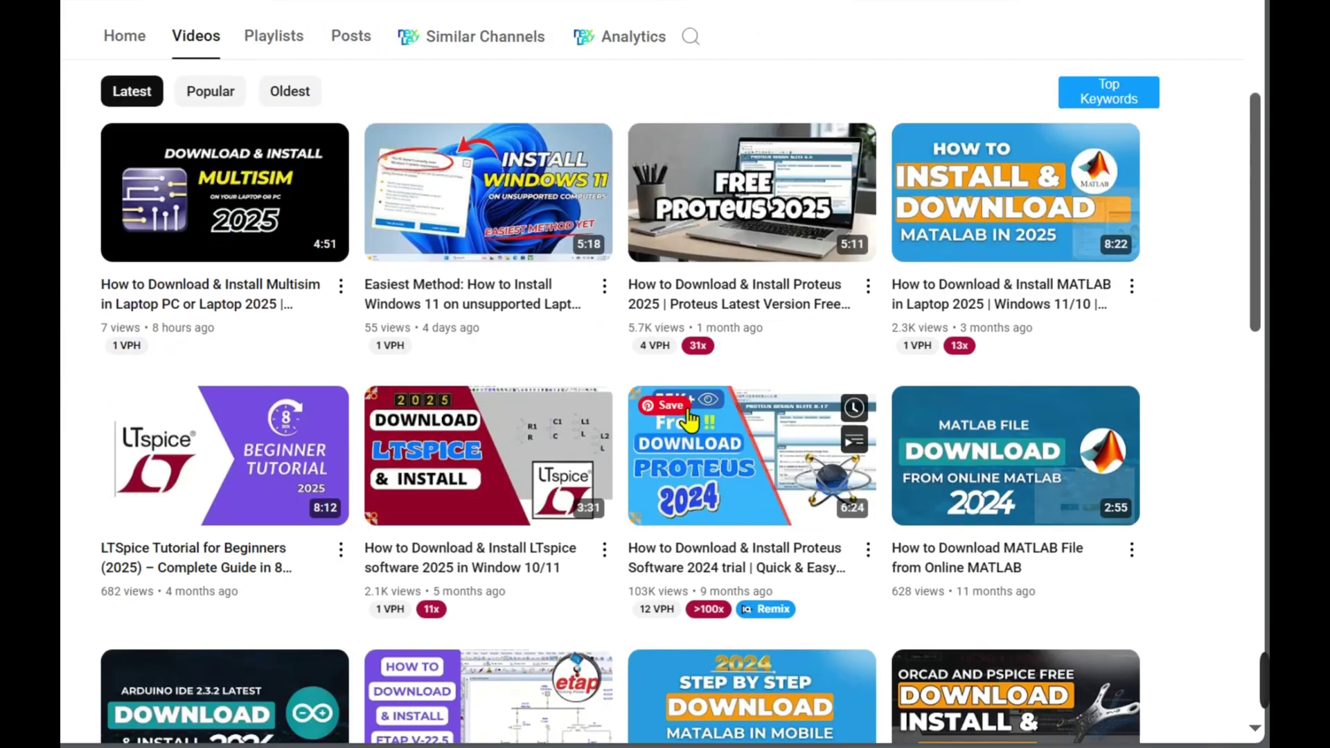
scroll(1070, 313, "down", 7)
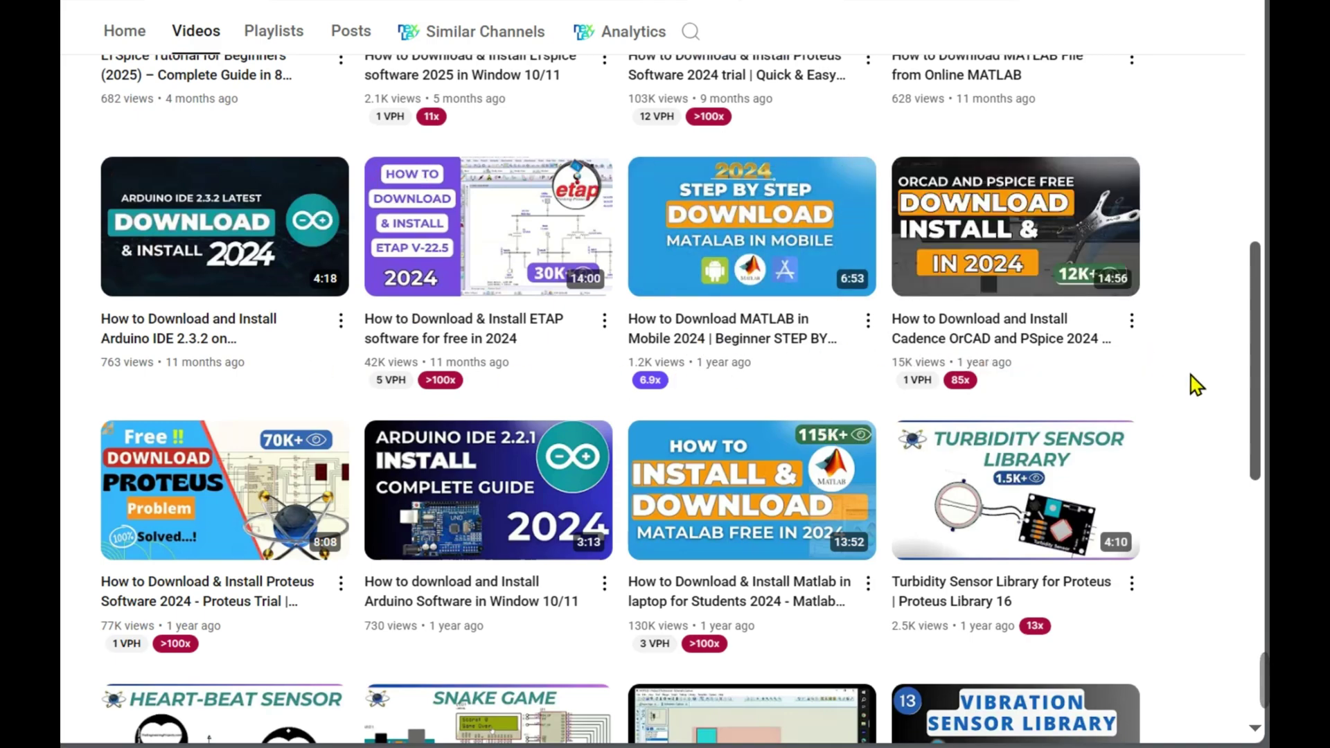
scroll(1204, 379, "up", 12)
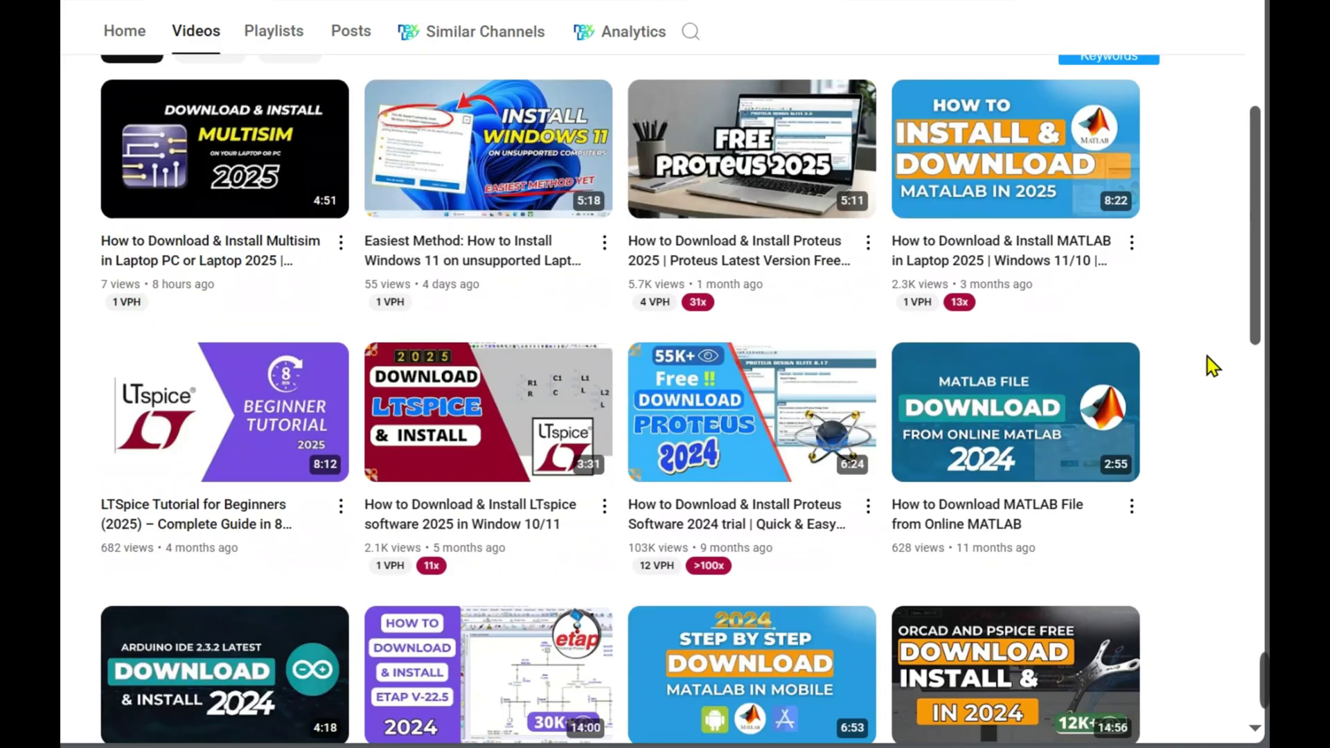